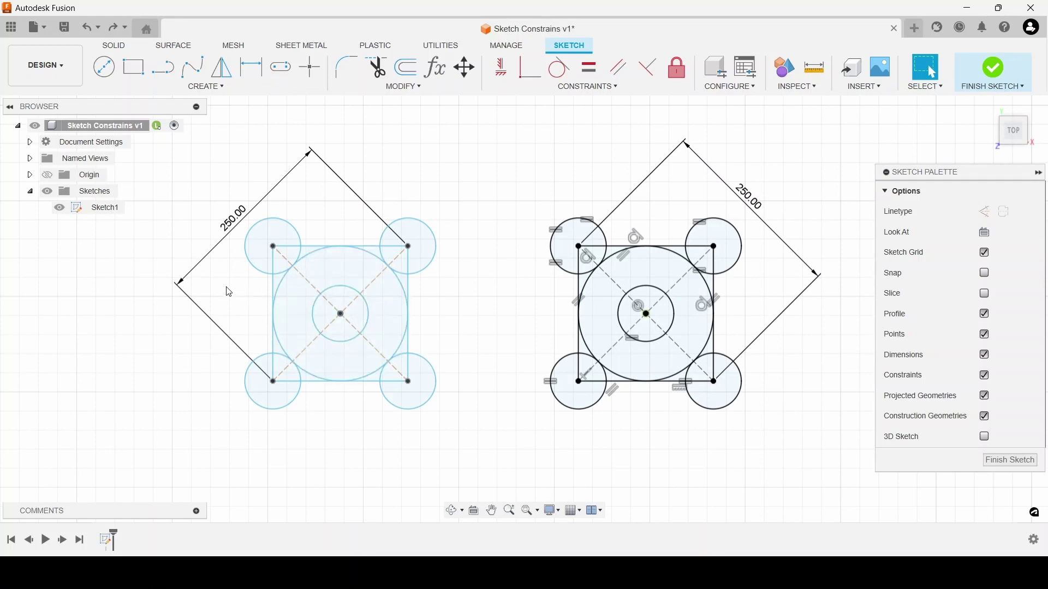
# - Set the diagonal dimension of both the unconstrained and the fully constrained sketch figures to 100 mm
pyautogui.doubleClick(235, 219)
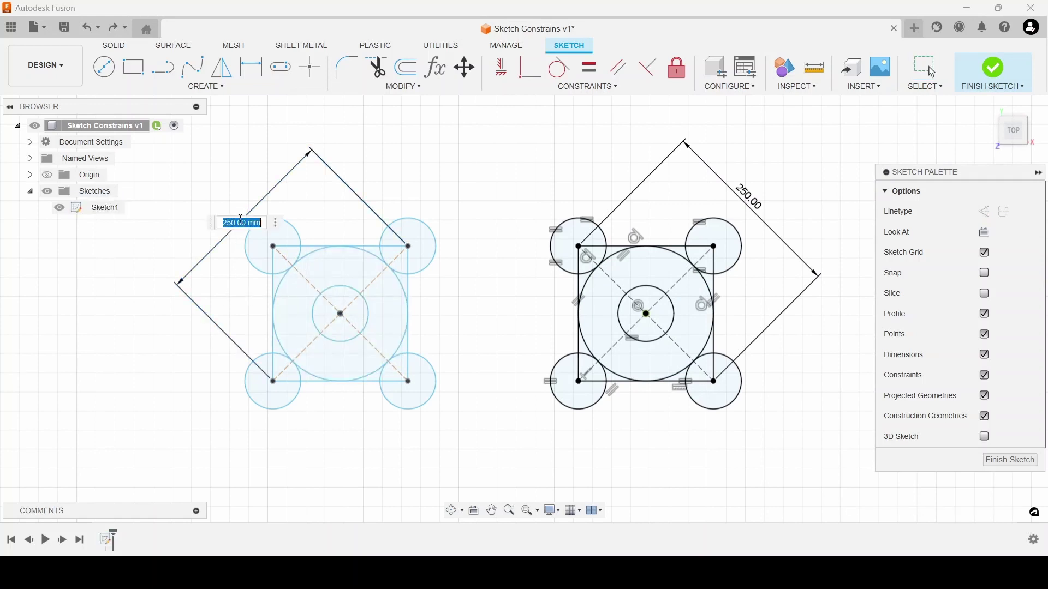
pyautogui.write('400')
pyautogui.press('Return')
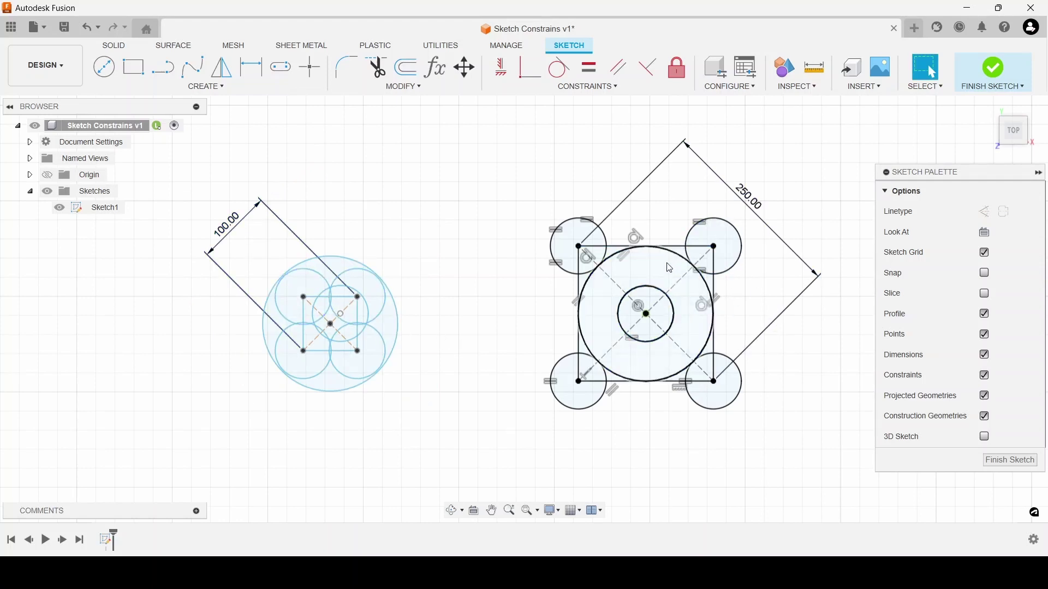
pyautogui.doubleClick(754, 203)
pyautogui.write('100')
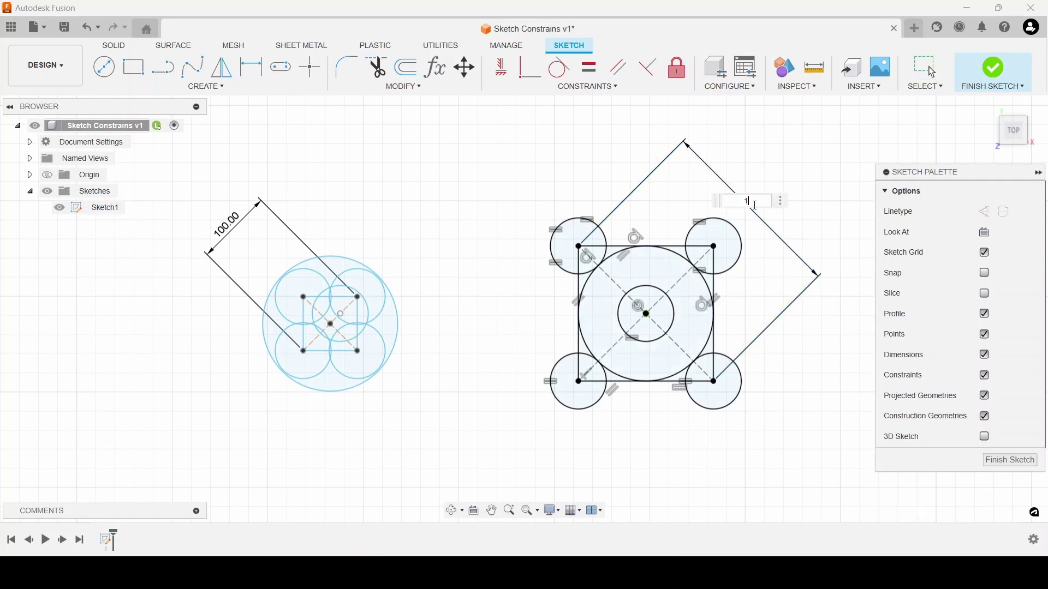
pyautogui.press('Return')
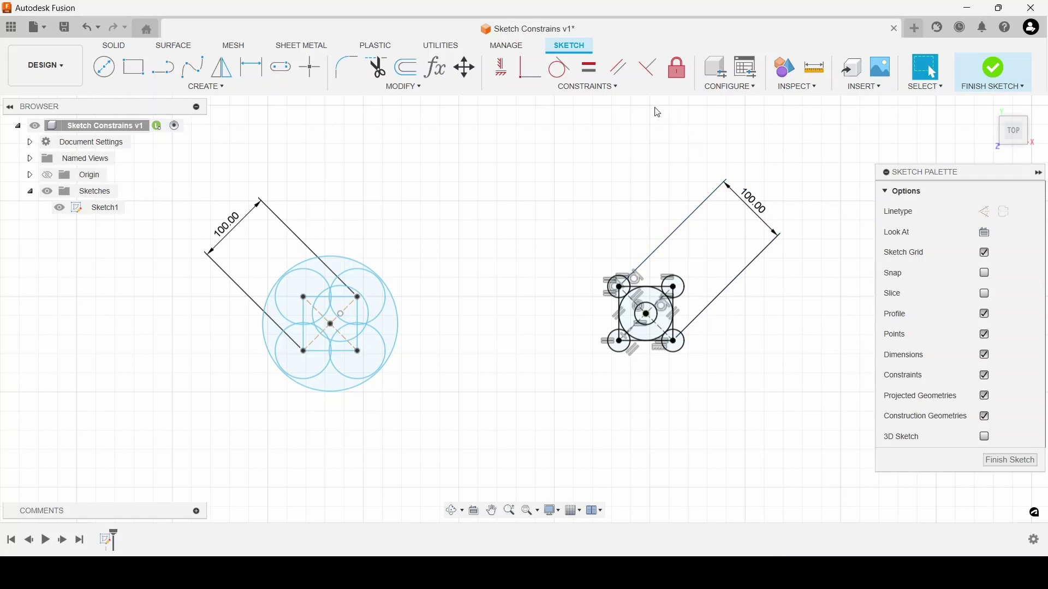
# - Hide the sketch's constraint symbols and its dimensions one after the other, showing each again
pyautogui.click(595, 88)
pyautogui.click(989, 379)
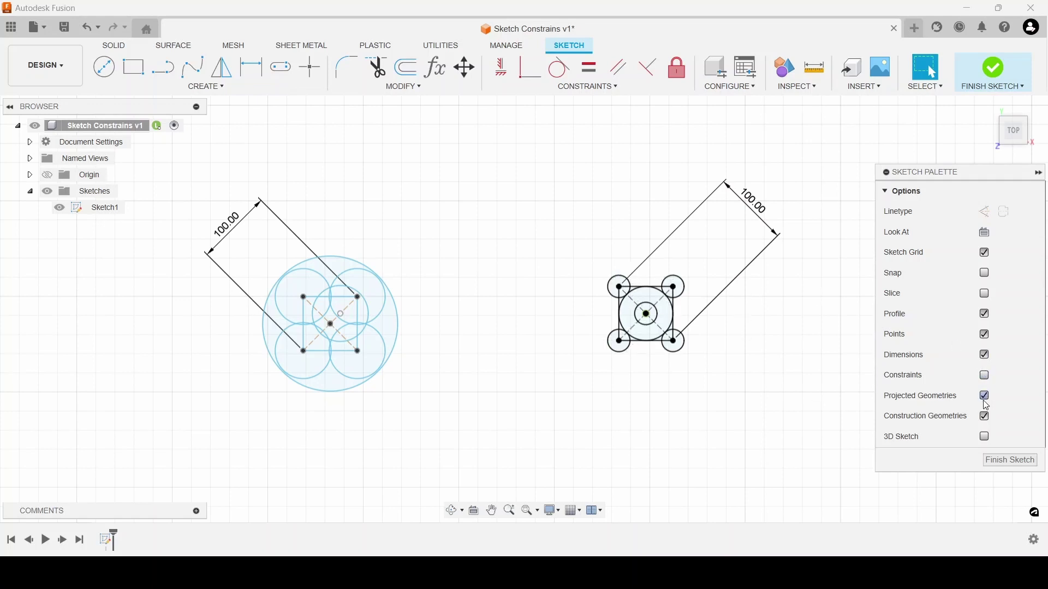
pyautogui.click(986, 354)
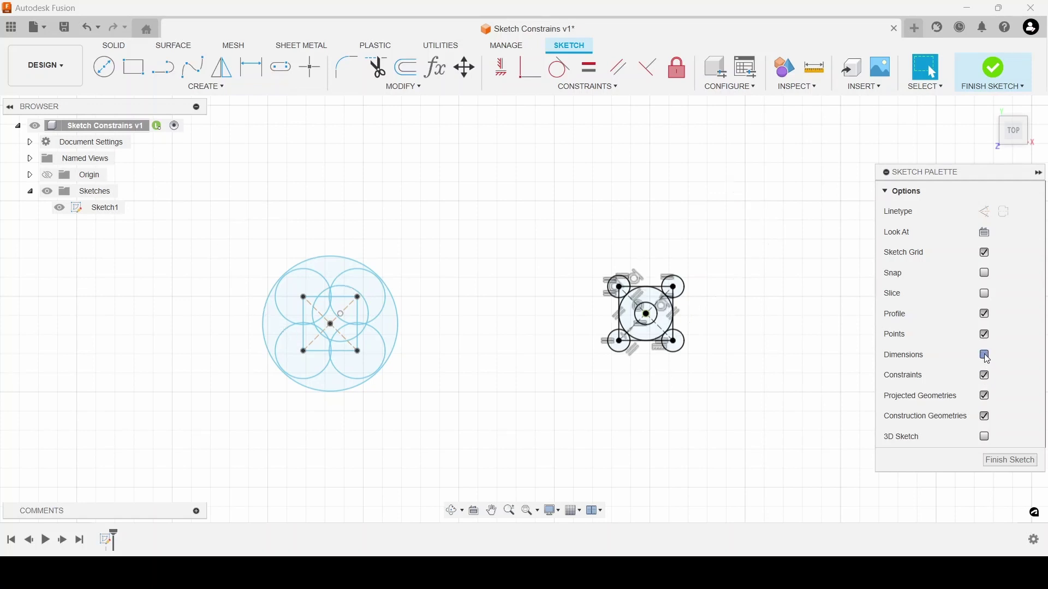
pyautogui.click(986, 355)
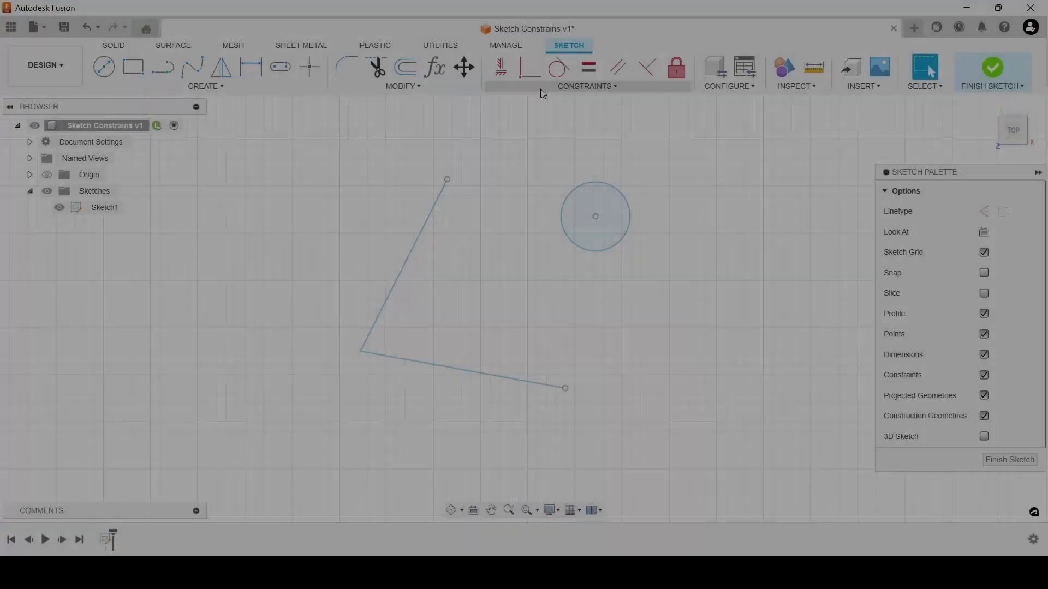
# - Apply the Horizontal/Vertical constraint to the lower line and the steep line so they form a right-angled corner
pyautogui.click(540, 87)
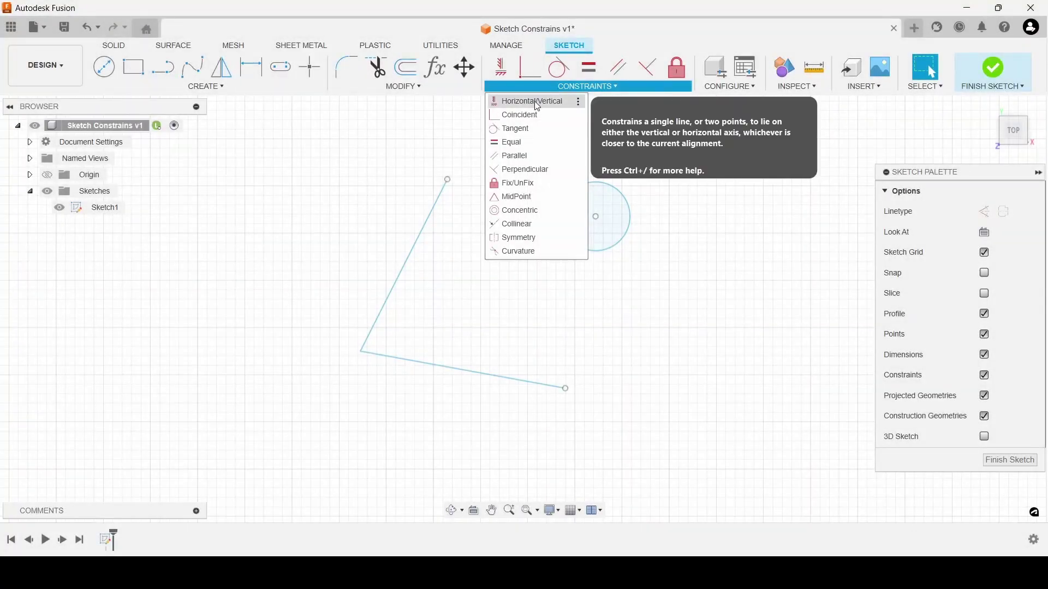
pyautogui.click(537, 102)
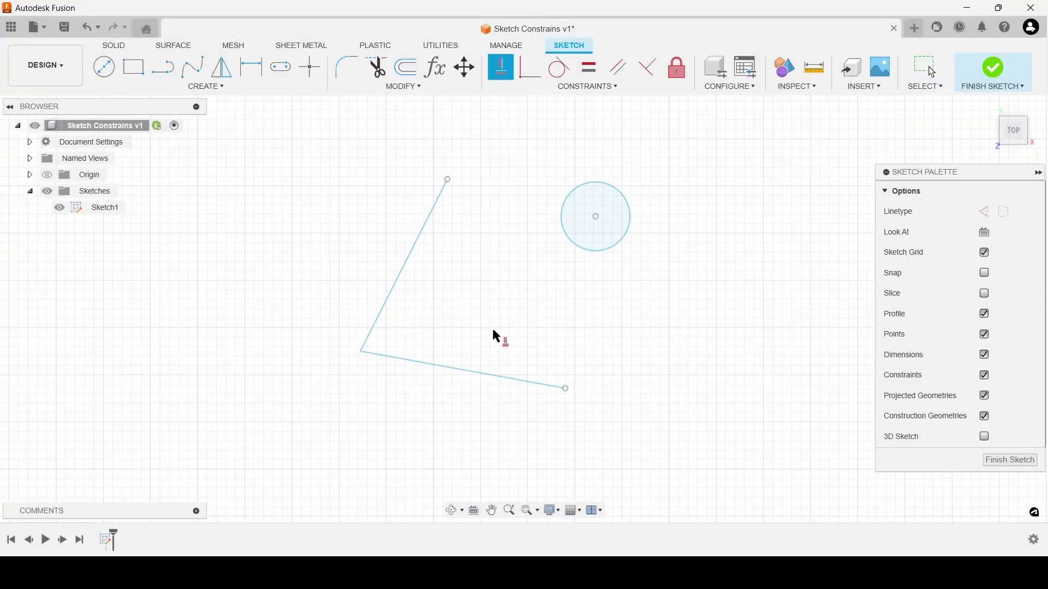
pyautogui.click(489, 374)
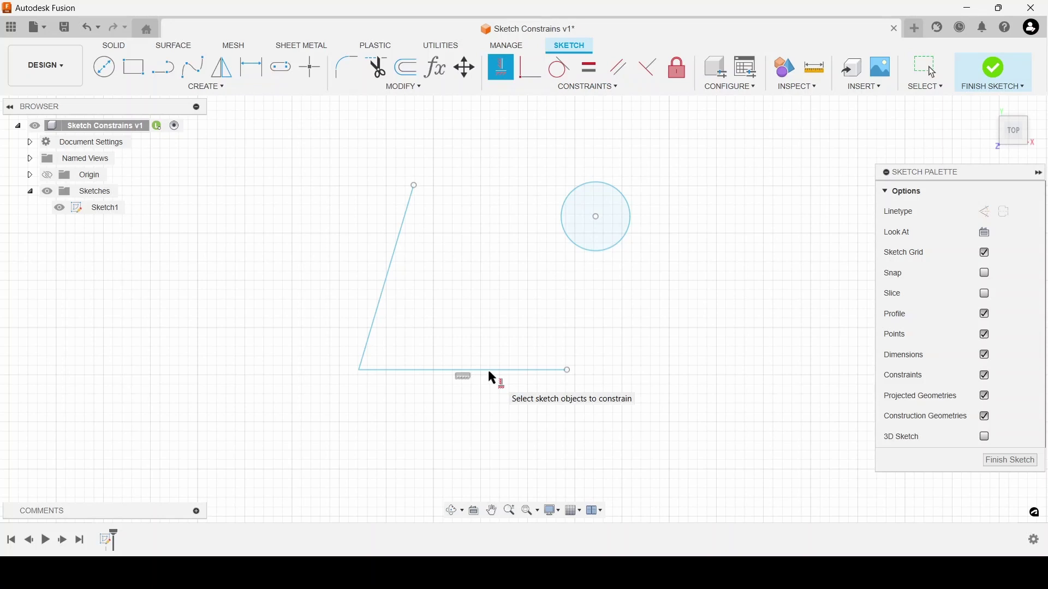
pyautogui.click(398, 237)
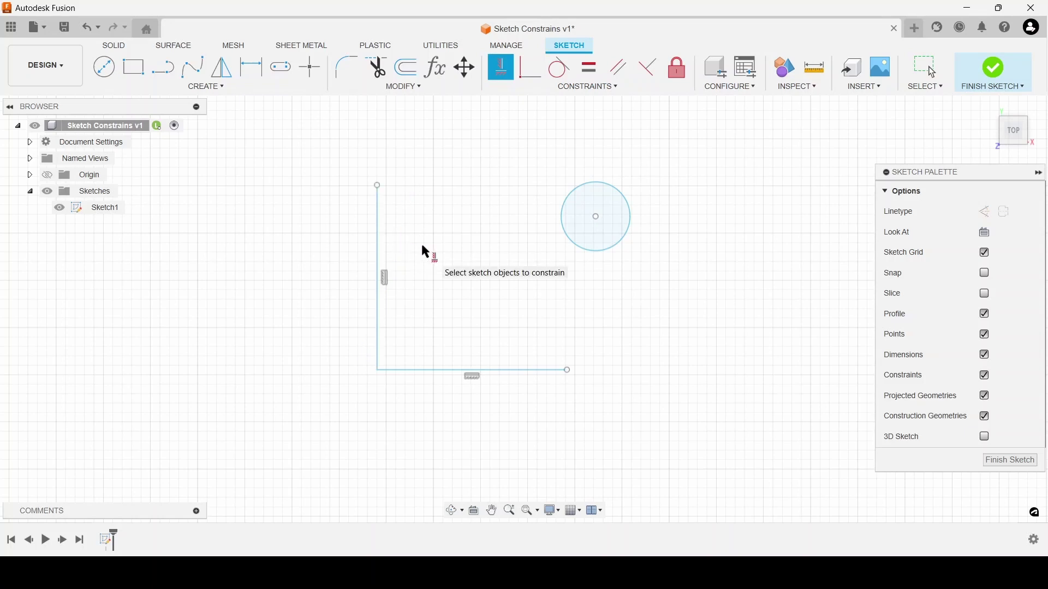
# - Align the circle's centre vertically with the free endpoint of the horizontal line using the Horizontal/Vertical constraint
pyautogui.click(596, 218)
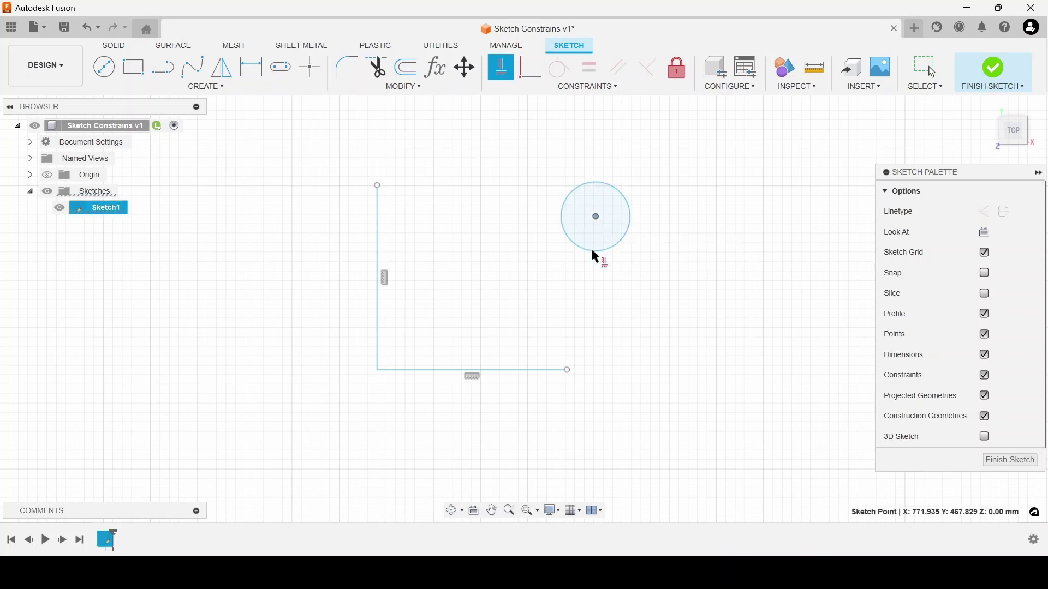
pyautogui.click(567, 370)
pyautogui.moveTo(568, 371)
pyautogui.mouseDown()
pyautogui.moveTo(510, 367)
pyautogui.moveTo(567, 365)
pyautogui.mouseUp()
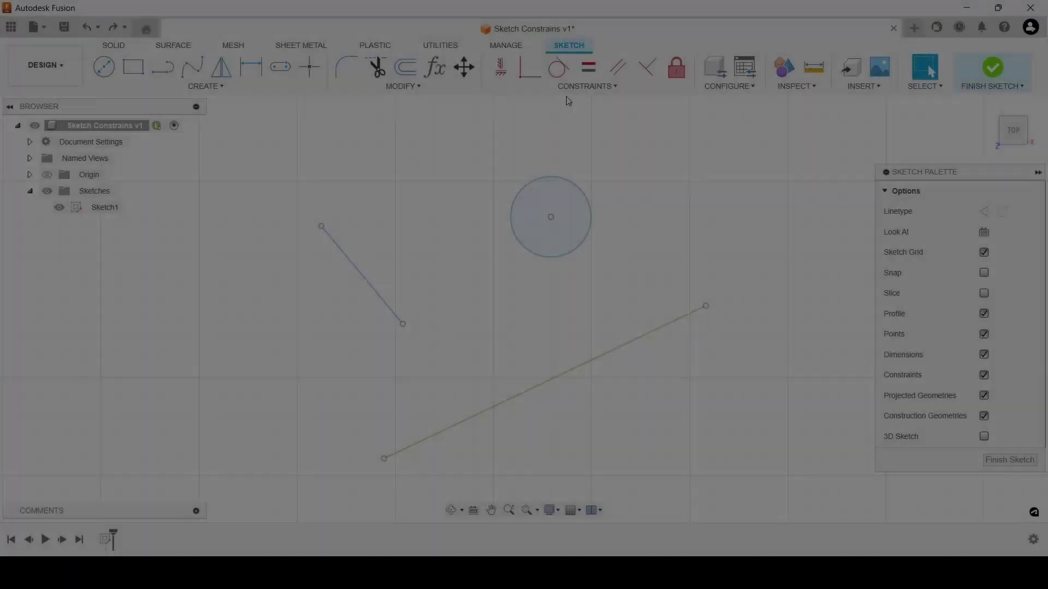
# - Constrain the lower endpoint of the short line to the long line with a Coincident constraint
pyautogui.click(587, 86)
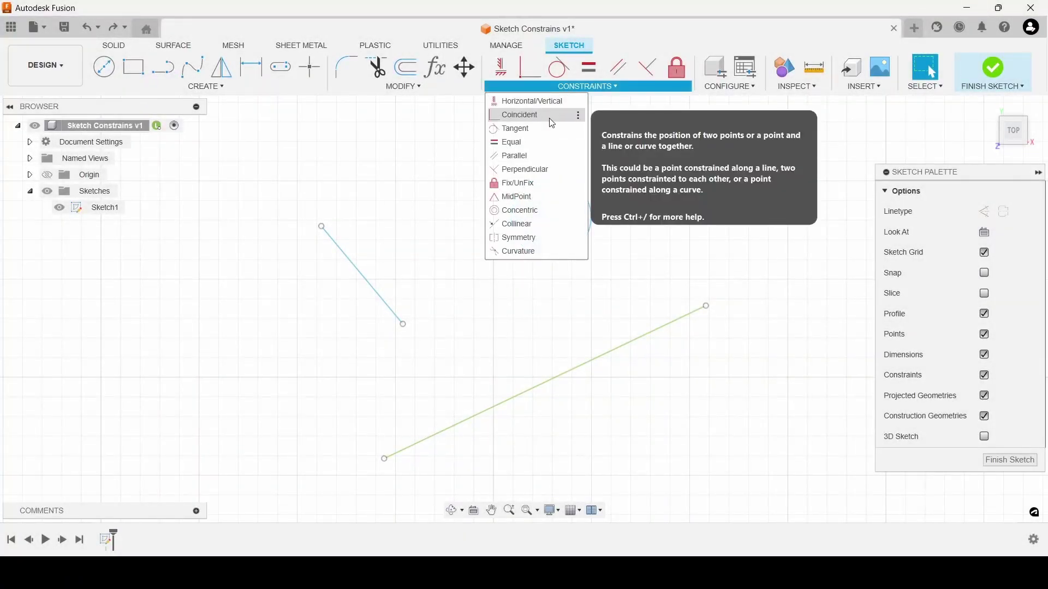
pyautogui.click(554, 123)
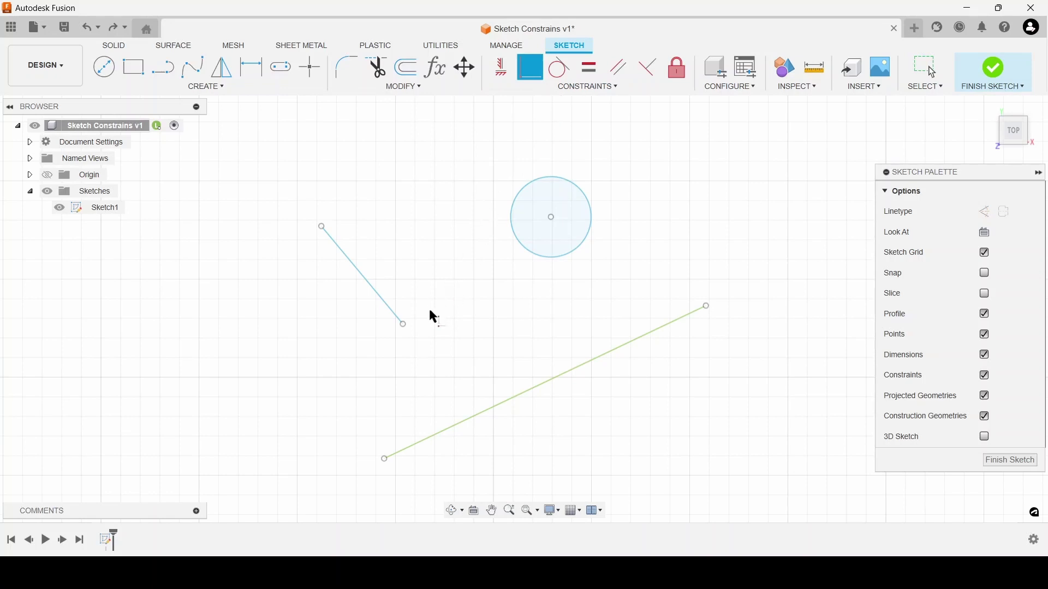
pyautogui.click(404, 324)
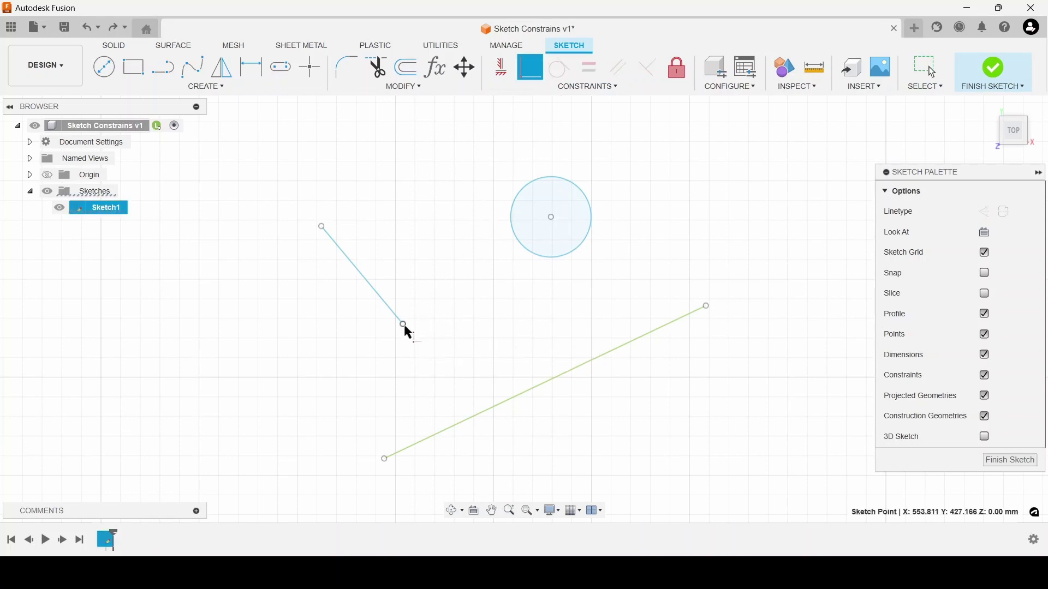
pyautogui.click(440, 431)
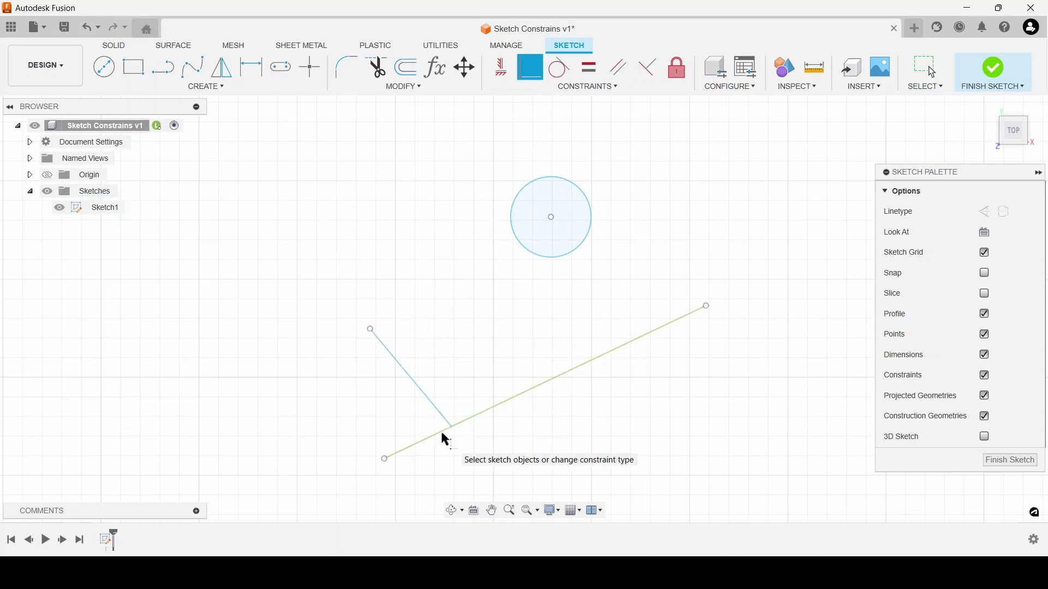
# - Place the circle's centre point on the long line with a Coincident constraint
pyautogui.click(550, 217)
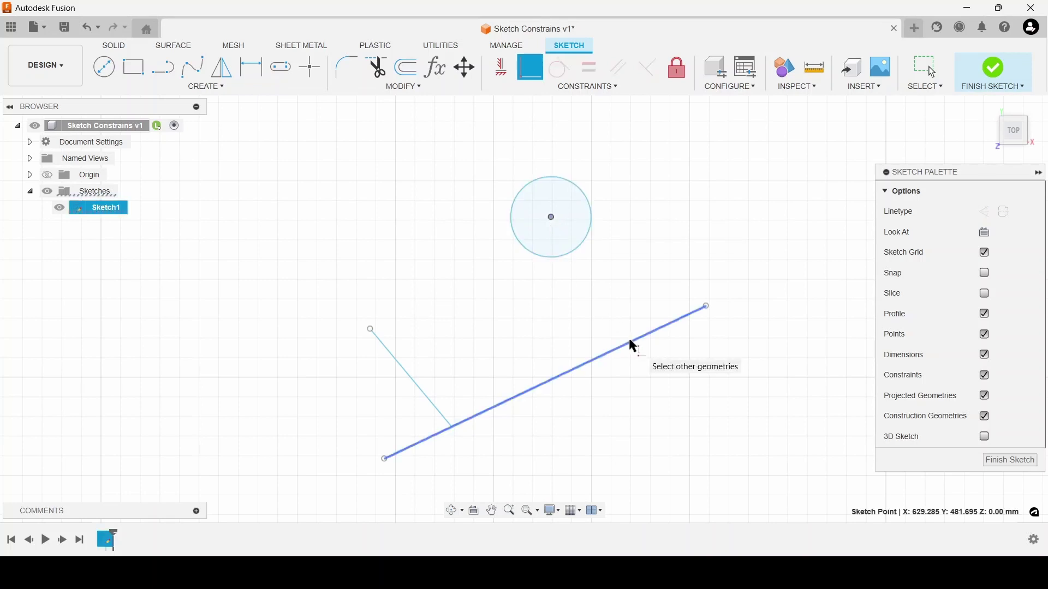
pyautogui.click(633, 345)
pyautogui.press('Escape')
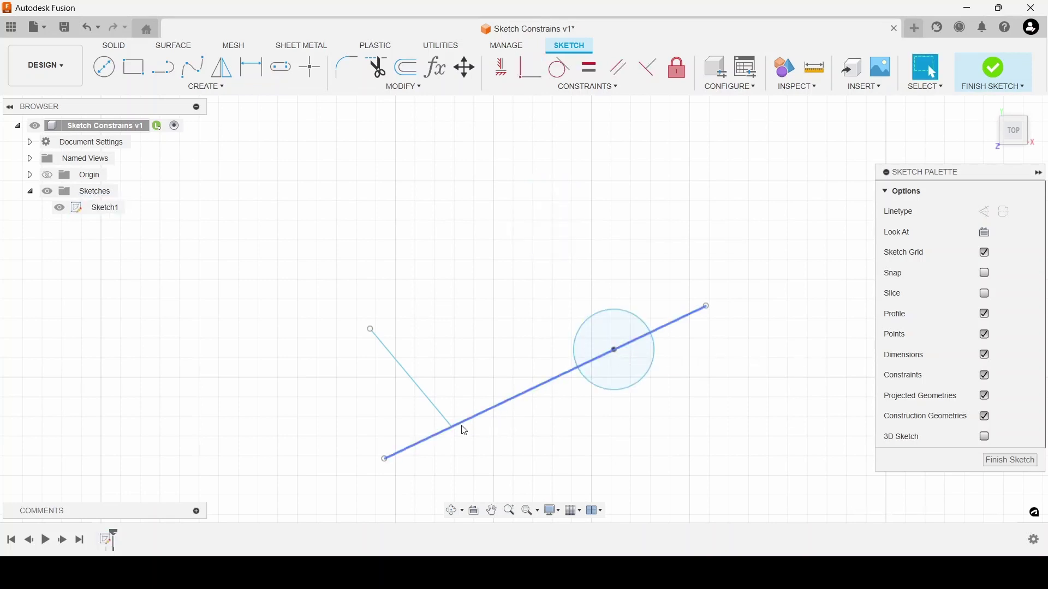
pyautogui.click(447, 432)
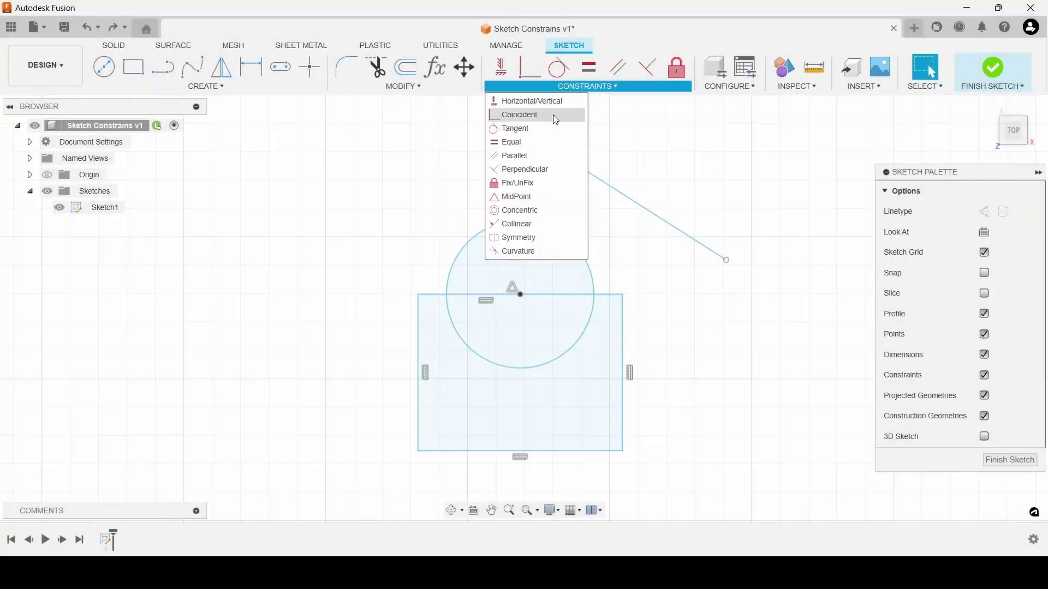
# - Make the sloped line tangent to the circle and swing its upper endpoint around to a flatter angle
pyautogui.click(539, 131)
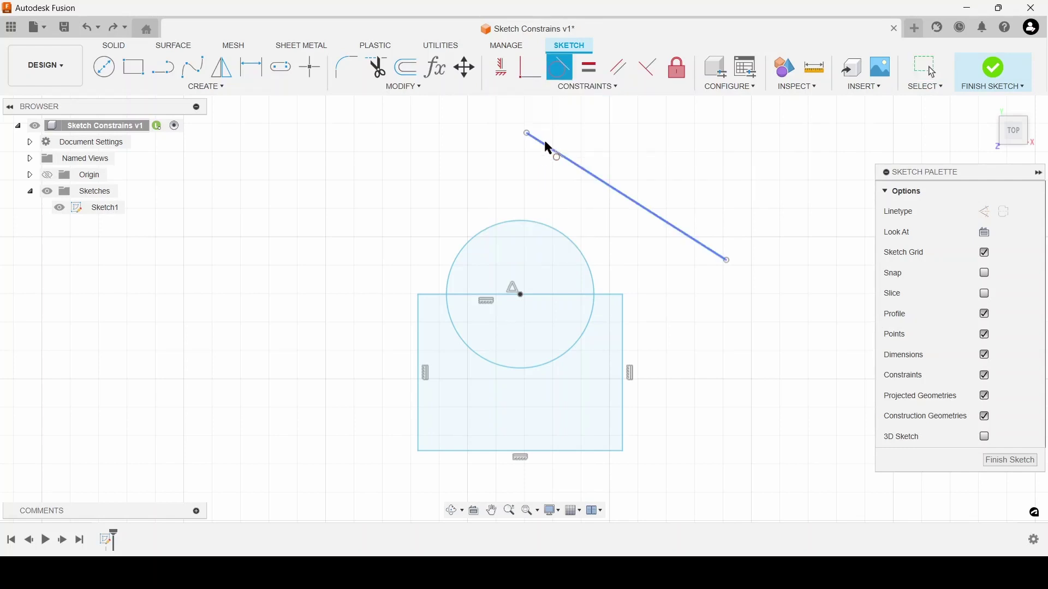
pyautogui.click(547, 149)
pyautogui.click(547, 224)
pyautogui.press('Escape')
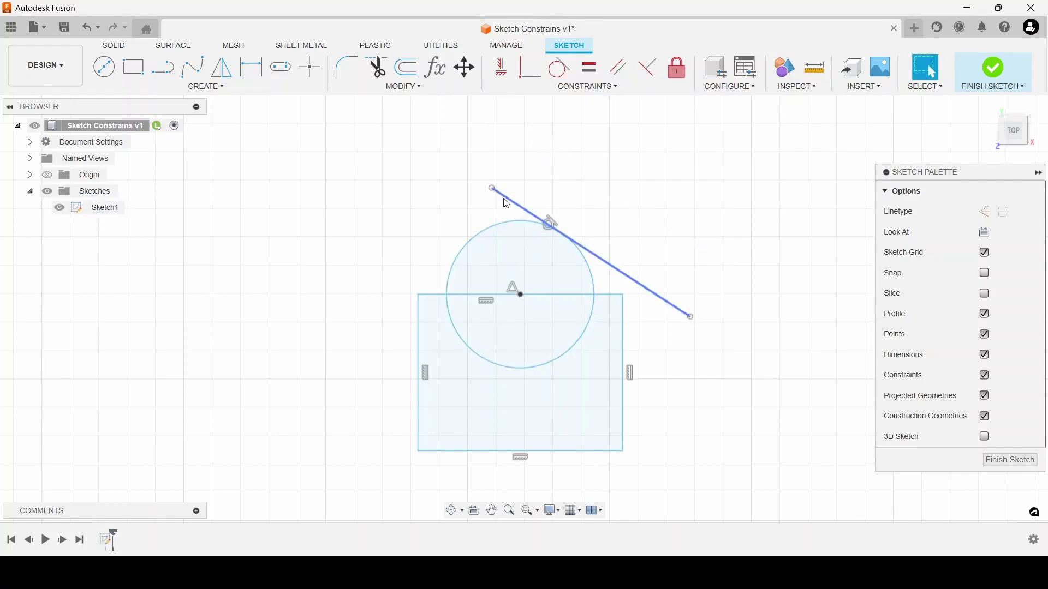
pyautogui.moveTo(492, 189); pyautogui.dragTo(447, 205)
# - Apply a Tangent constraint between the rectangle's right edge and the circle
pyautogui.click(559, 67)
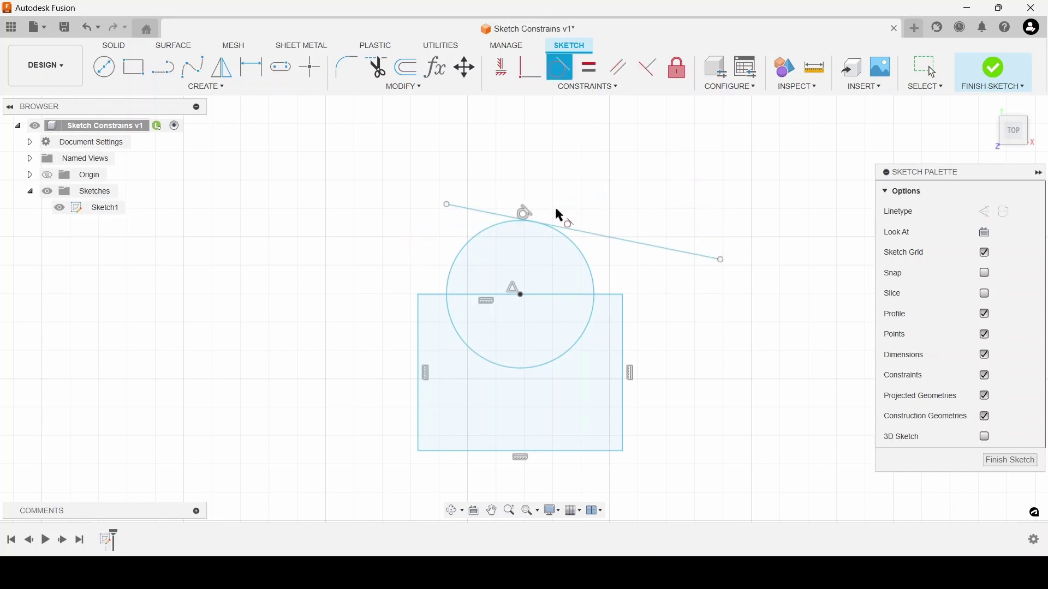
pyautogui.click(623, 346)
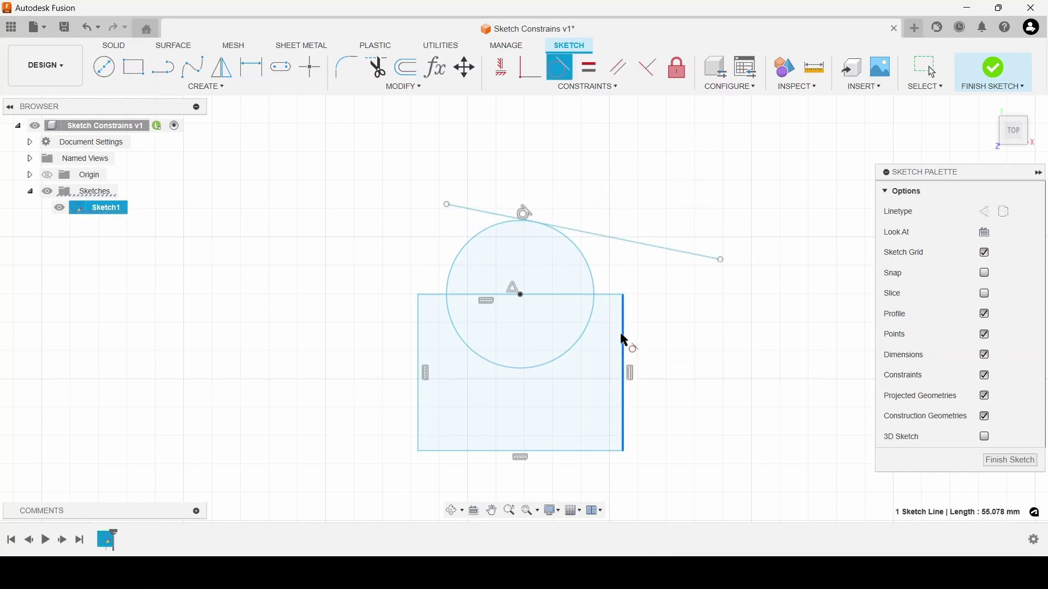
pyautogui.click(594, 282)
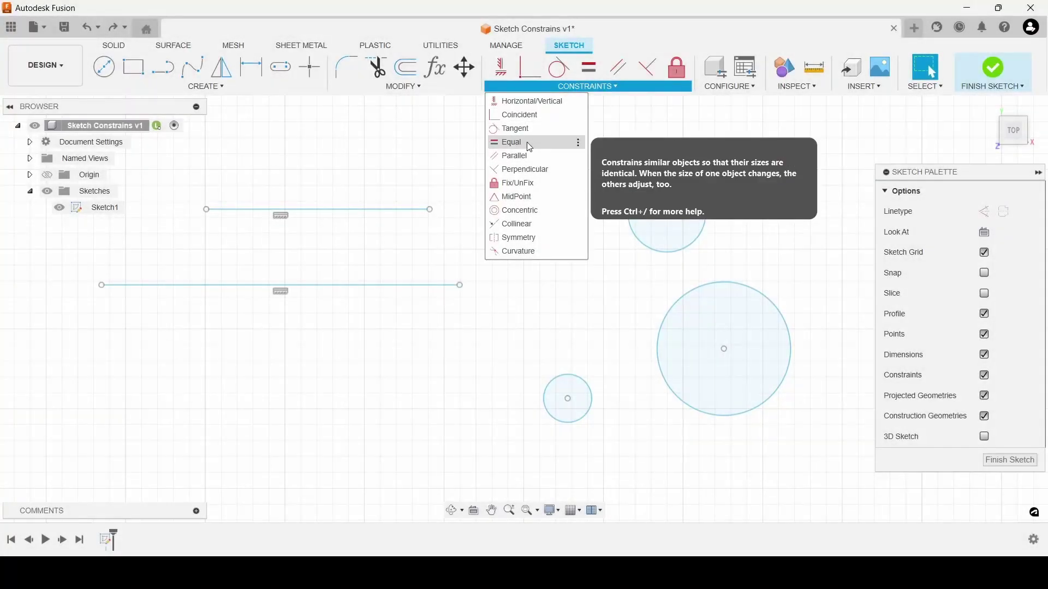
# - Make the two horizontal lines equal in length and stretch the upper line slightly by its right endpoint
pyautogui.click(528, 143)
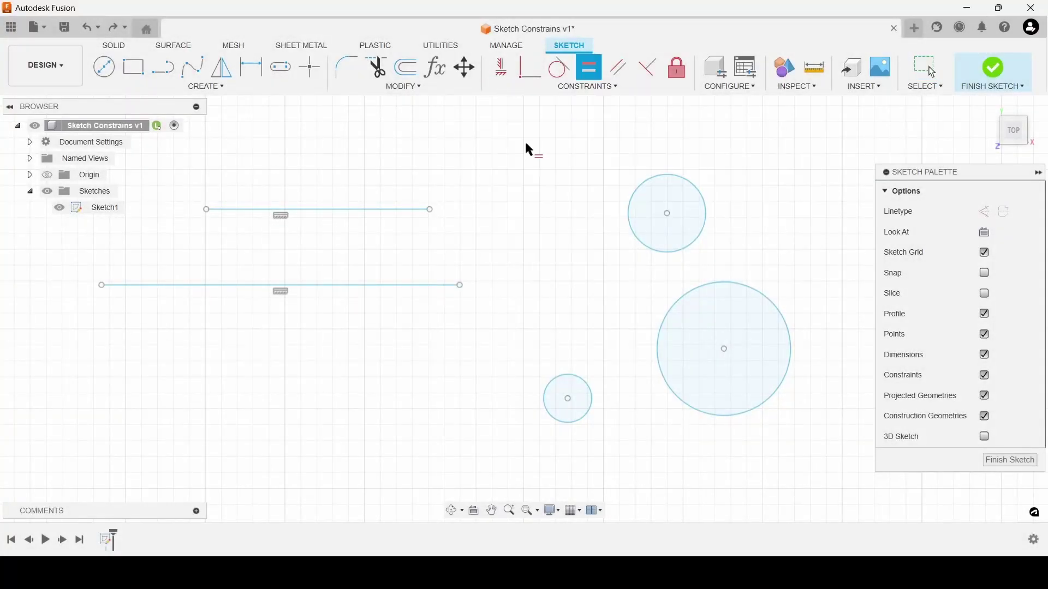
pyautogui.click(333, 210)
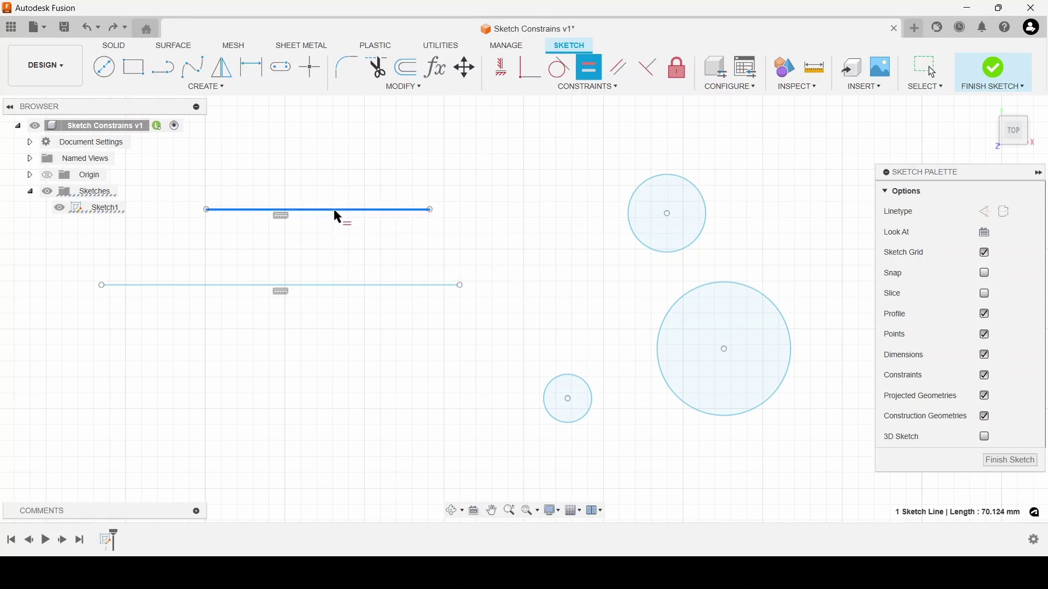
pyautogui.click(348, 285)
pyautogui.press('Escape')
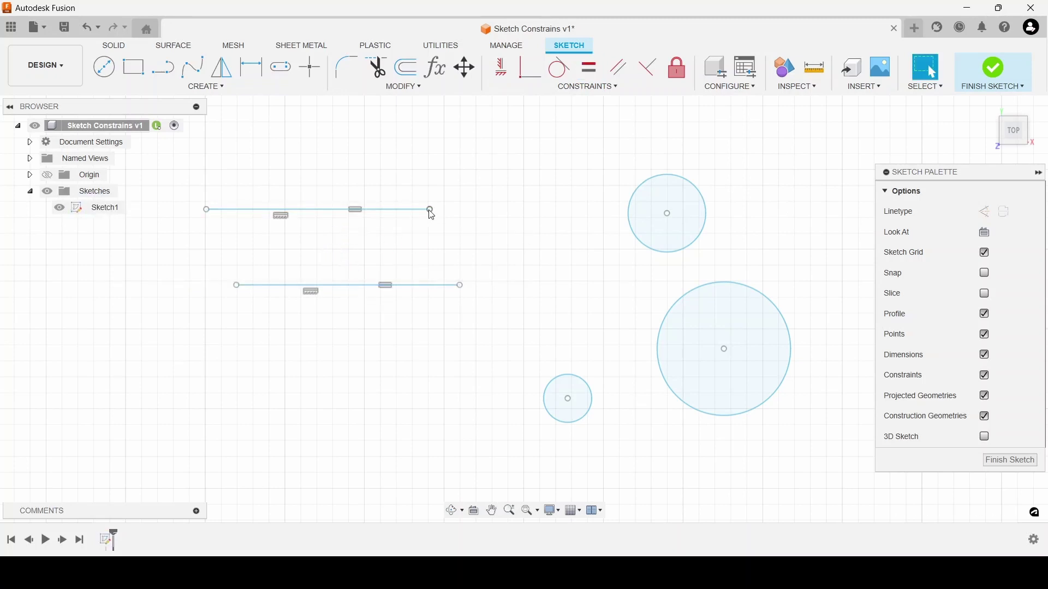
pyautogui.moveTo(431, 210)
pyautogui.mouseDown()
pyautogui.moveTo(458, 209)
pyautogui.moveTo(335, 214)
pyautogui.moveTo(447, 213)
pyautogui.mouseUp()
# - Select all three circles and apply an Equal constraint to them
pyautogui.click(634, 239)
pyautogui.keyDown('shift'); pyautogui.click(675, 303); pyautogui.keyUp('shift')
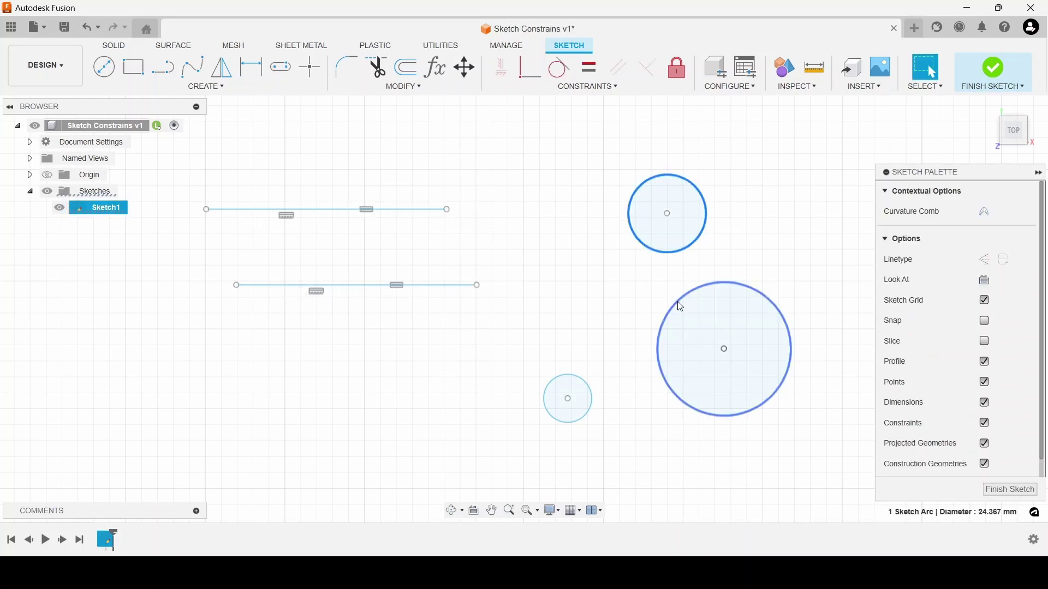
pyautogui.keyDown('shift'); pyautogui.click(590, 387); pyautogui.keyUp('shift')
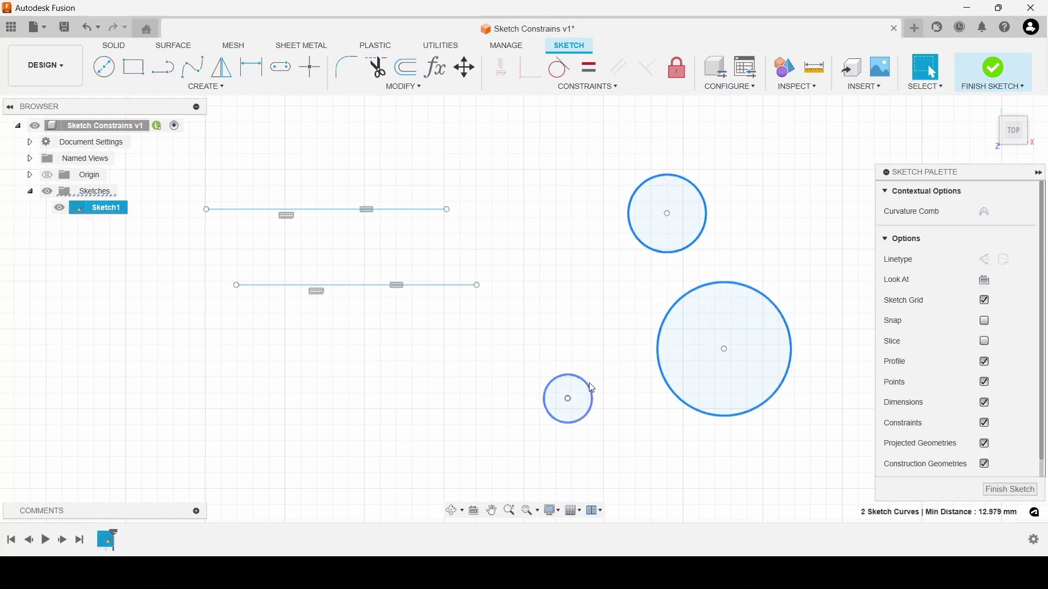
pyautogui.click(584, 87)
pyautogui.click(528, 144)
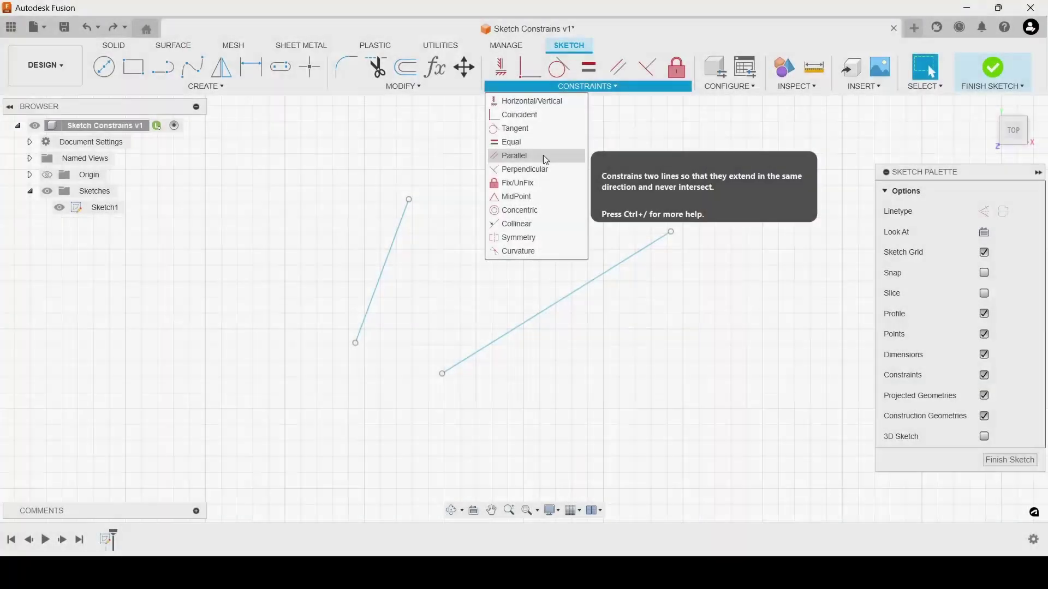
# - Apply a Parallel constraint between the long sloped line and the shorter steep line
pyautogui.click(541, 158)
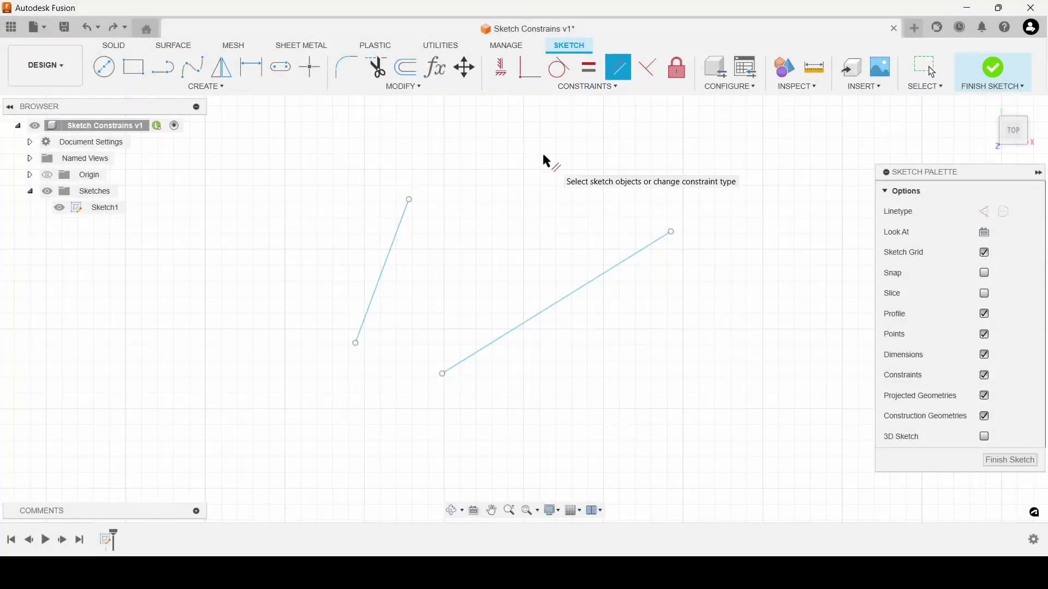
pyautogui.click(538, 313)
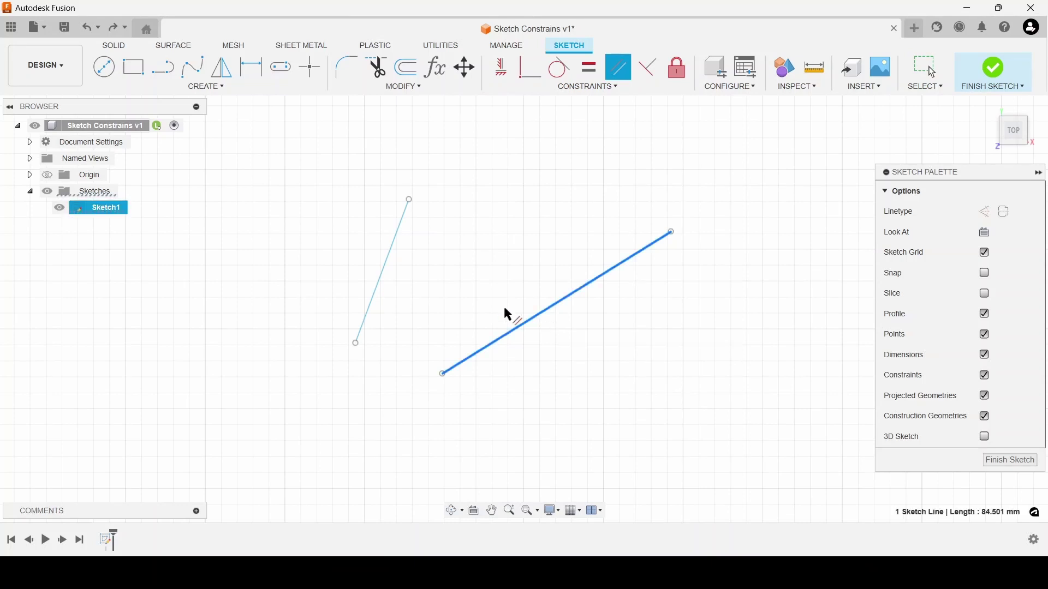
pyautogui.click(397, 242)
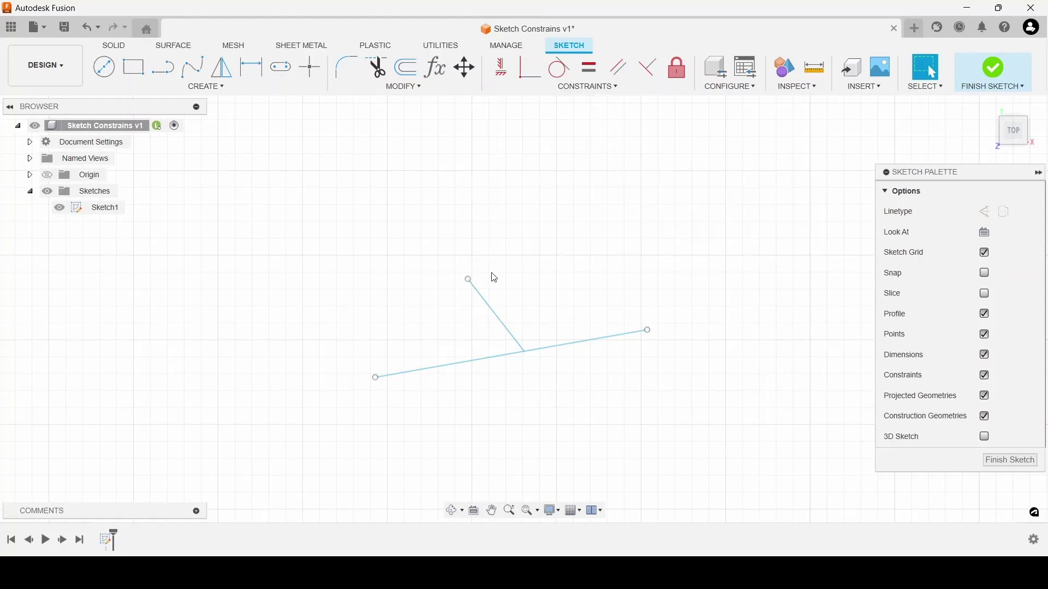
# - Move the short line's free endpoint to the right and apply a Perpendicular constraint between the short and long lines
pyautogui.moveTo(468, 279)
pyautogui.mouseDown()
pyautogui.moveTo(546, 278)
pyautogui.moveTo(471, 283)
pyautogui.moveTo(502, 276)
pyautogui.mouseUp()
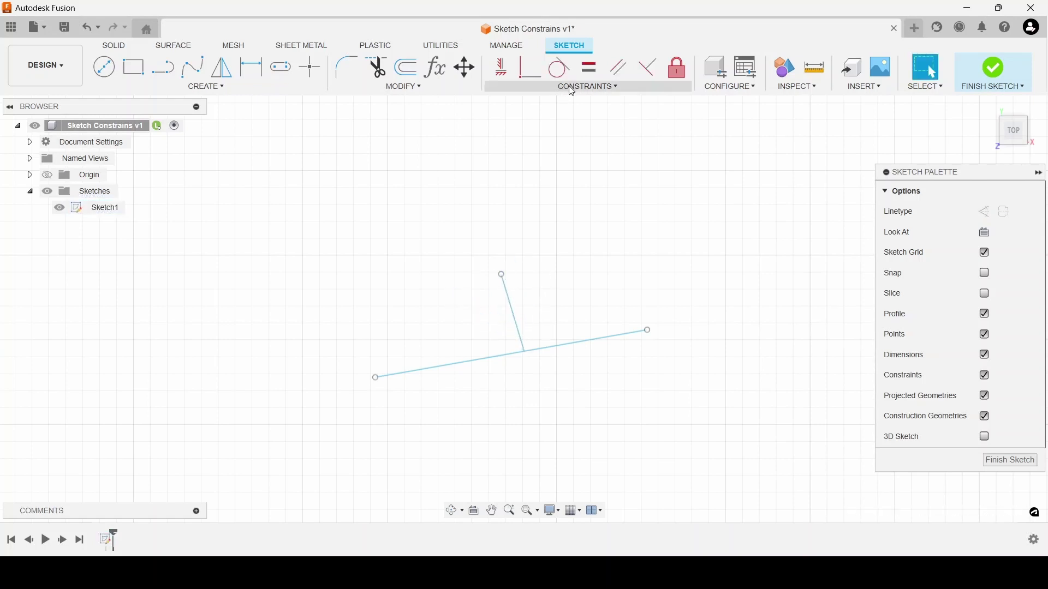
pyautogui.click(581, 86)
pyautogui.click(532, 169)
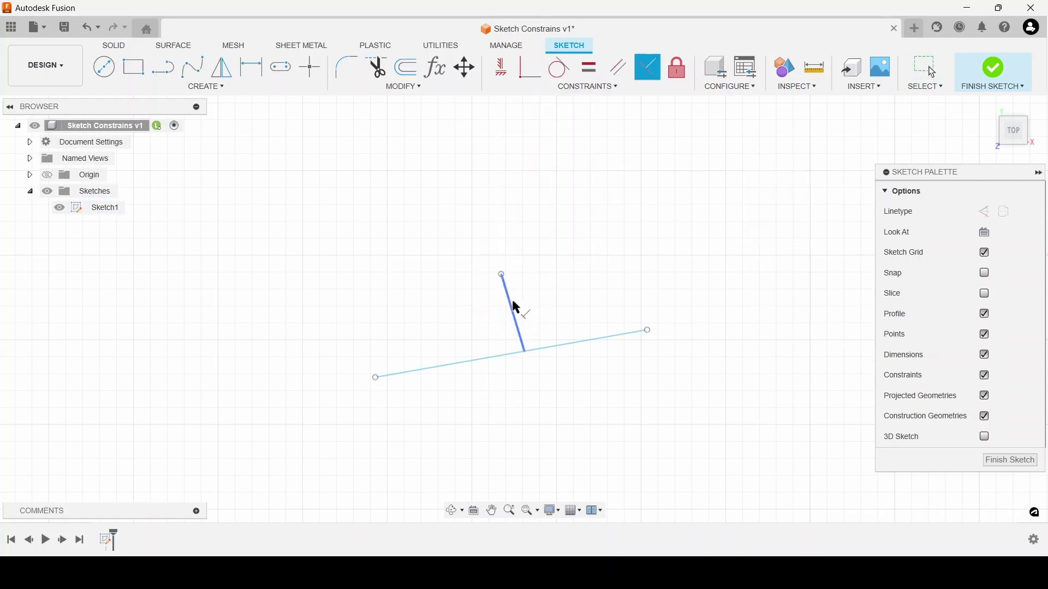
pyautogui.click(517, 308)
pyautogui.click(545, 350)
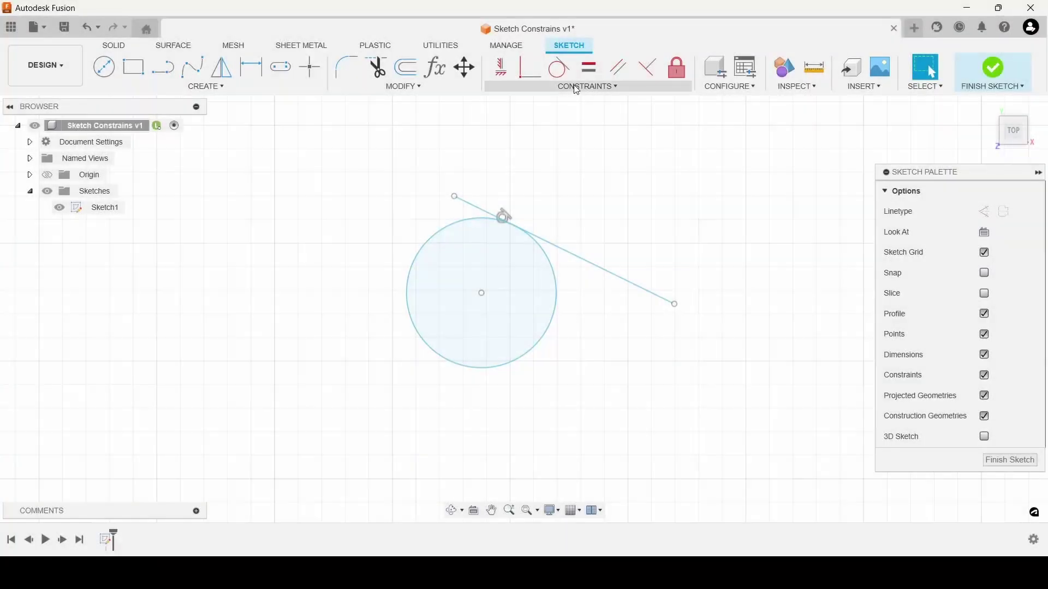
# - Shift the tangent line slightly to the right and apply a Fix constraint to the circle
pyautogui.click(576, 87)
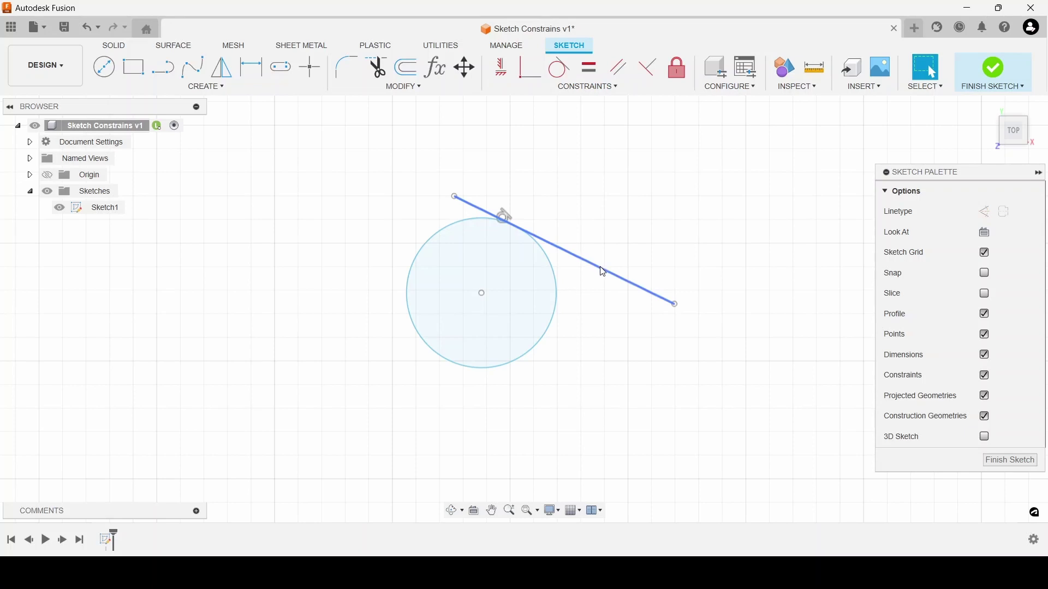
pyautogui.moveTo(602, 272)
pyautogui.mouseDown()
pyautogui.moveTo(560, 262)
pyautogui.moveTo(541, 295)
pyautogui.moveTo(652, 260)
pyautogui.moveTo(589, 290)
pyautogui.moveTo(615, 272)
pyautogui.mouseUp()
pyautogui.click(611, 87)
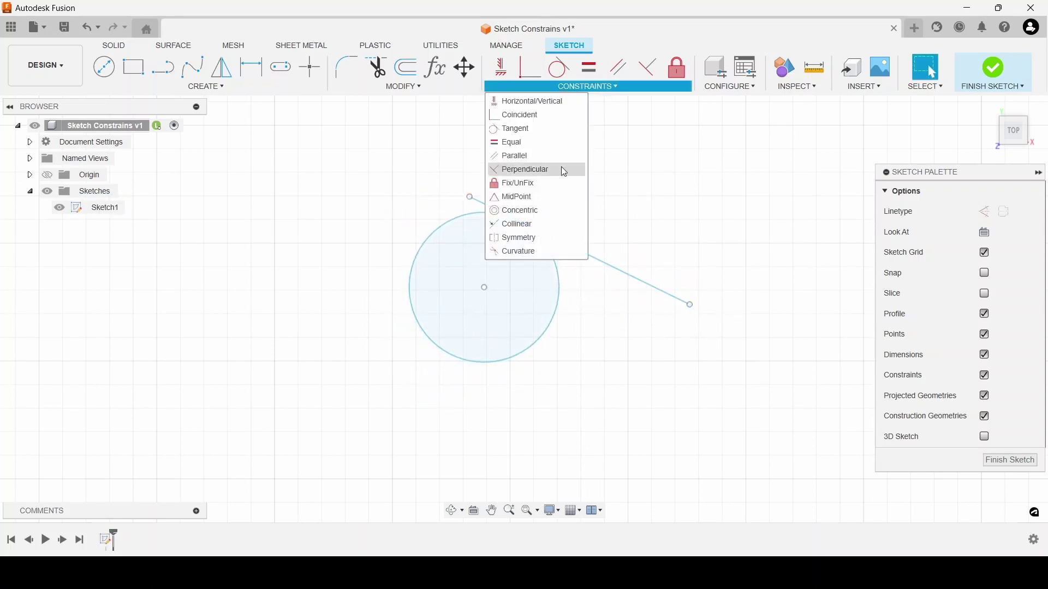
pyautogui.click(541, 182)
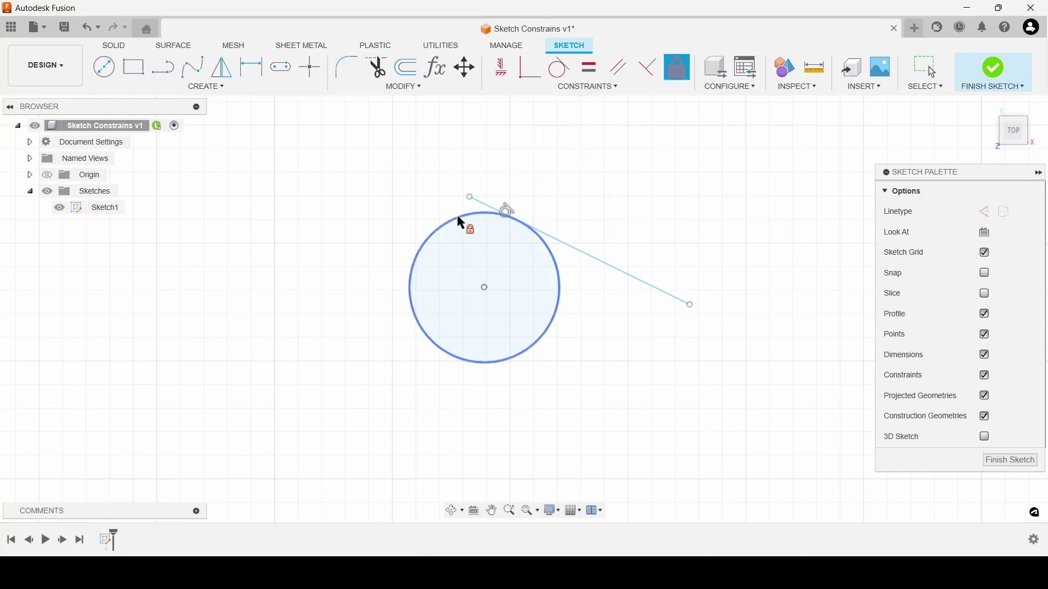
pyautogui.click(457, 218)
pyautogui.press('Escape')
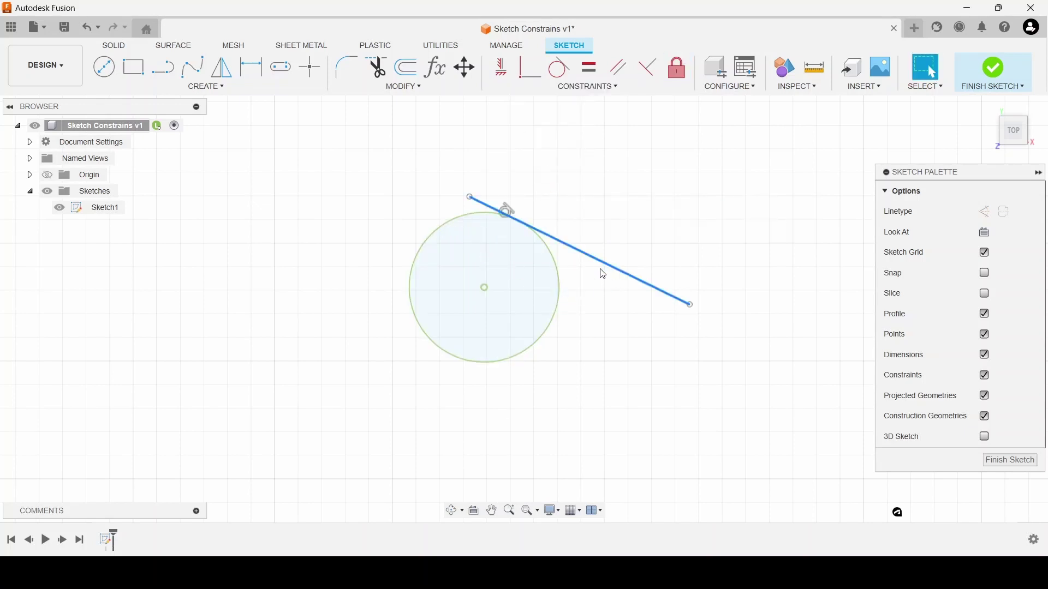
# - Move the tangent line around the fixed circle, up to the left and back down to the right
pyautogui.moveTo(601, 271)
pyautogui.mouseDown()
pyautogui.moveTo(556, 269)
pyautogui.moveTo(559, 220)
pyautogui.mouseUp()
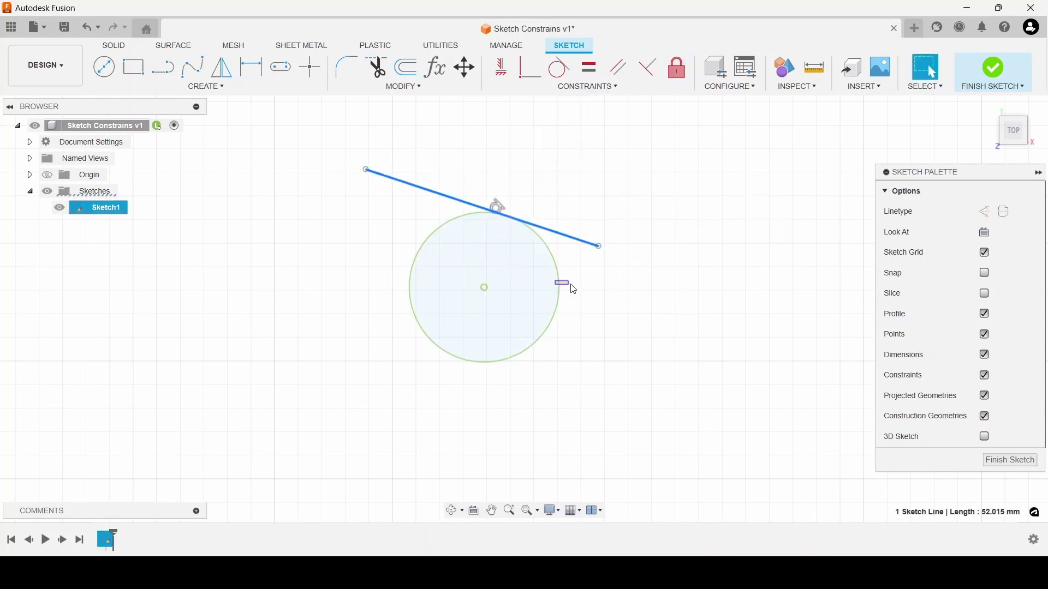
pyautogui.click(563, 298)
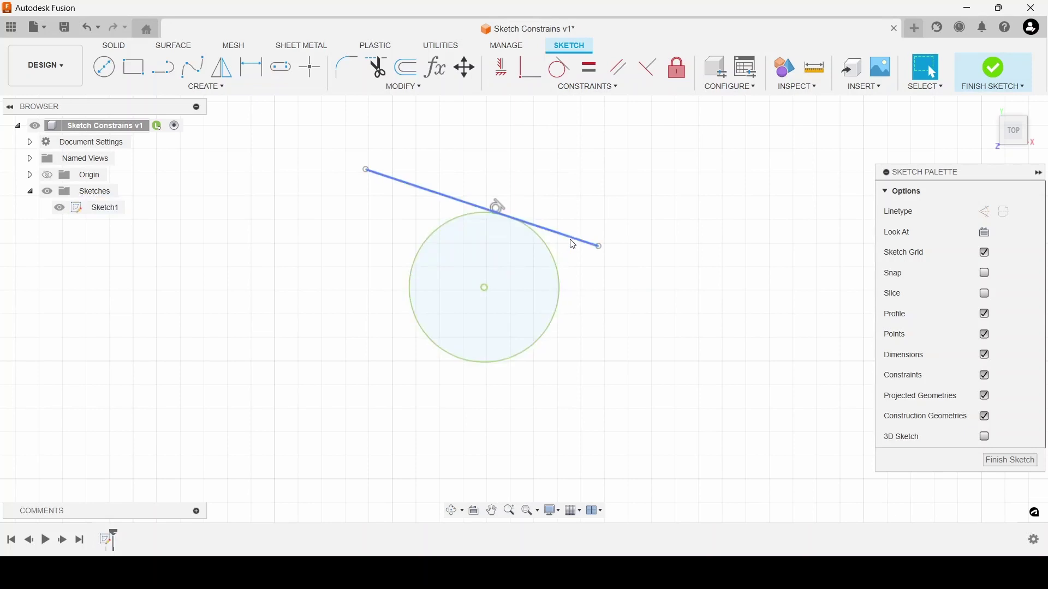
pyautogui.moveTo(571, 244); pyautogui.dragTo(622, 293)
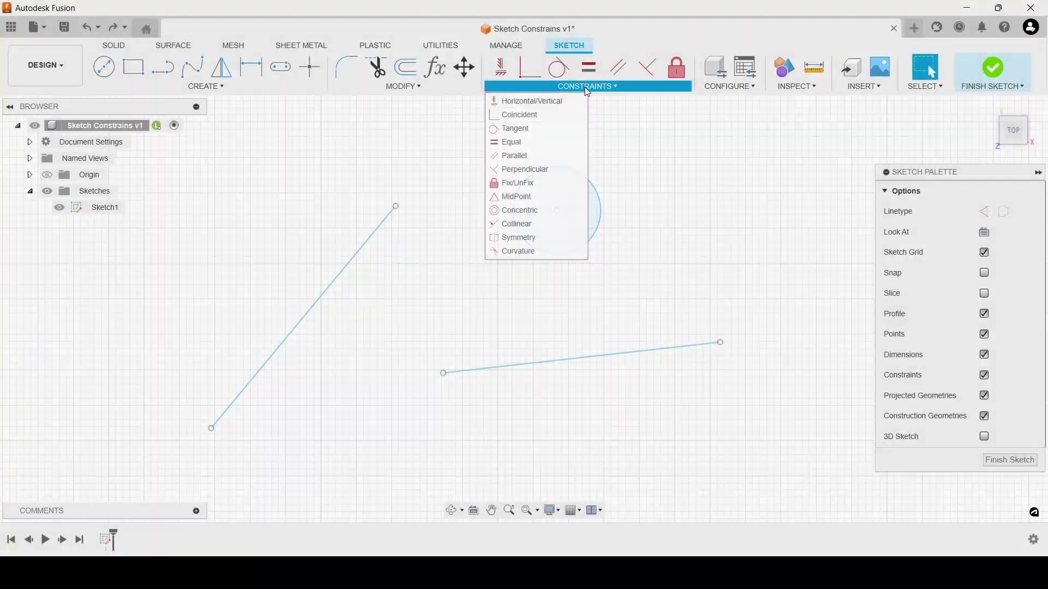
# - Constrain the circle's center to the lower line's midpoint and move that line's left endpoint to the middle of the steep line
pyautogui.click(549, 197)
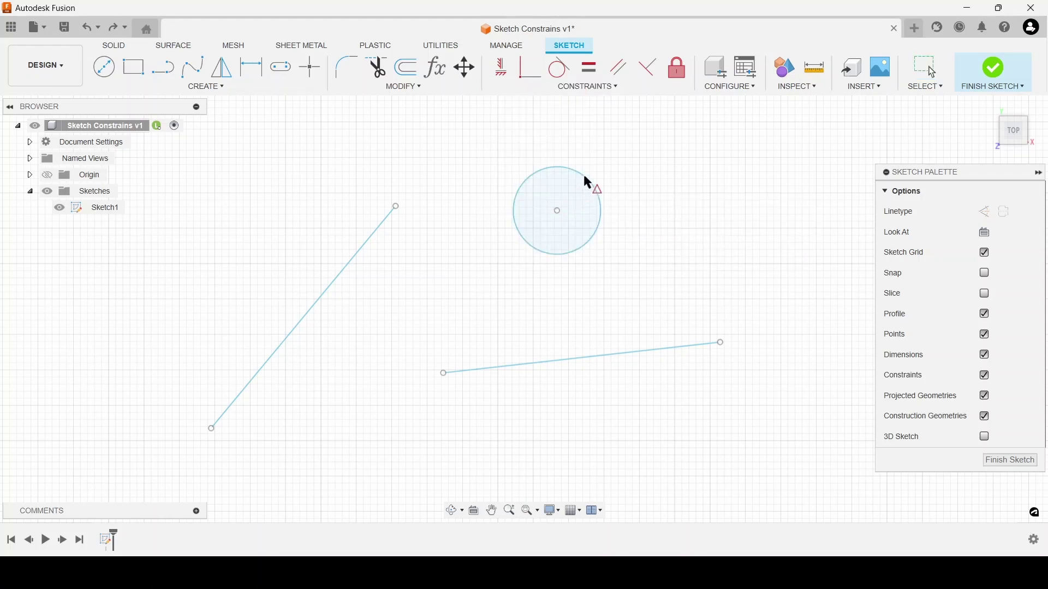
pyautogui.click(557, 210)
pyautogui.click(656, 350)
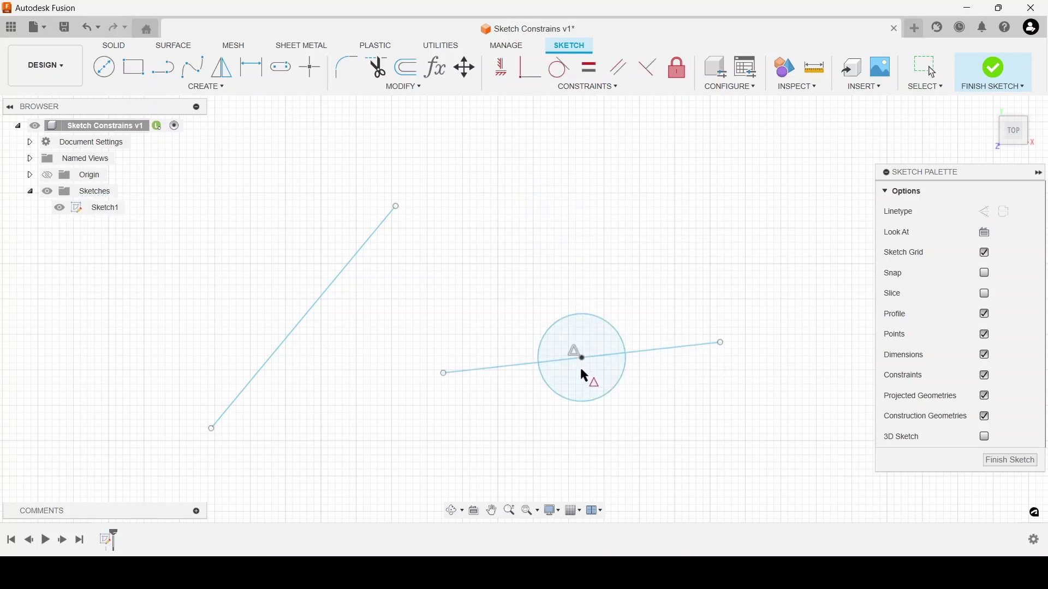
pyautogui.press('Escape')
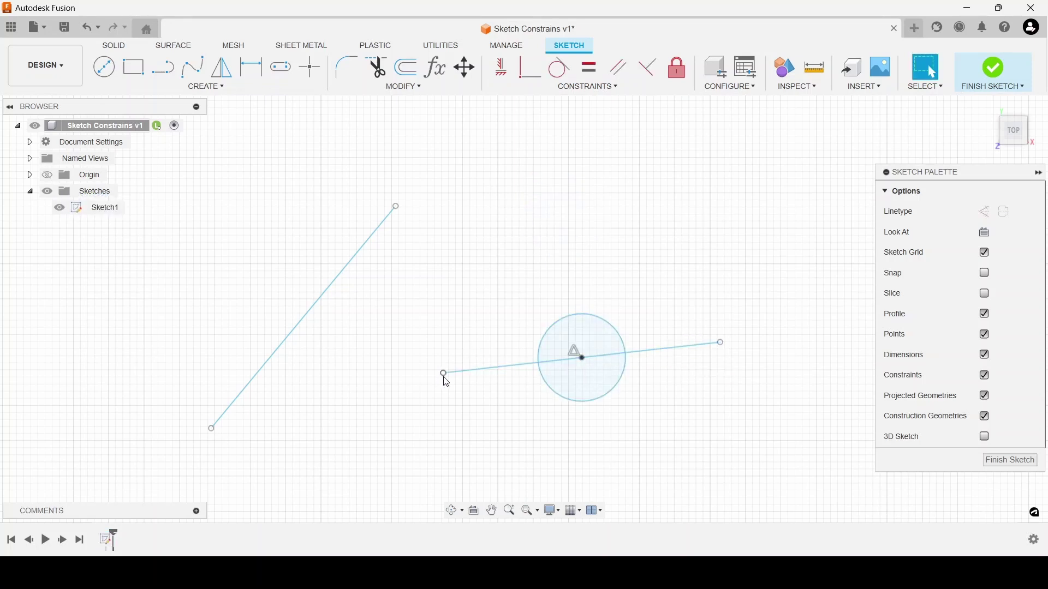
pyautogui.moveTo(444, 376); pyautogui.dragTo(303, 324)
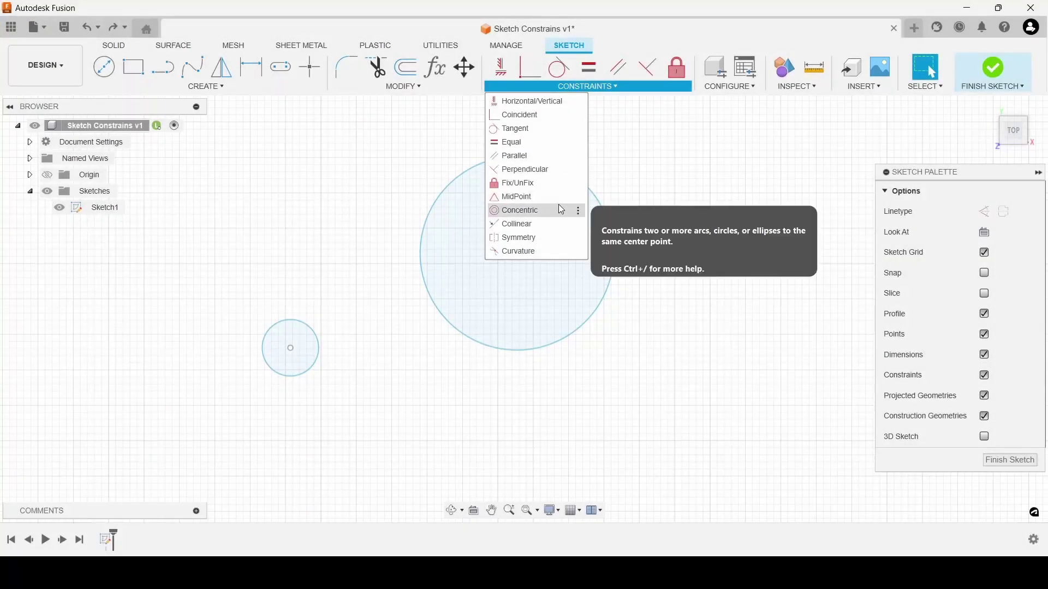
# - Apply a Concentric constraint between the large circle and the small circle
pyautogui.click(560, 209)
pyautogui.click(586, 181)
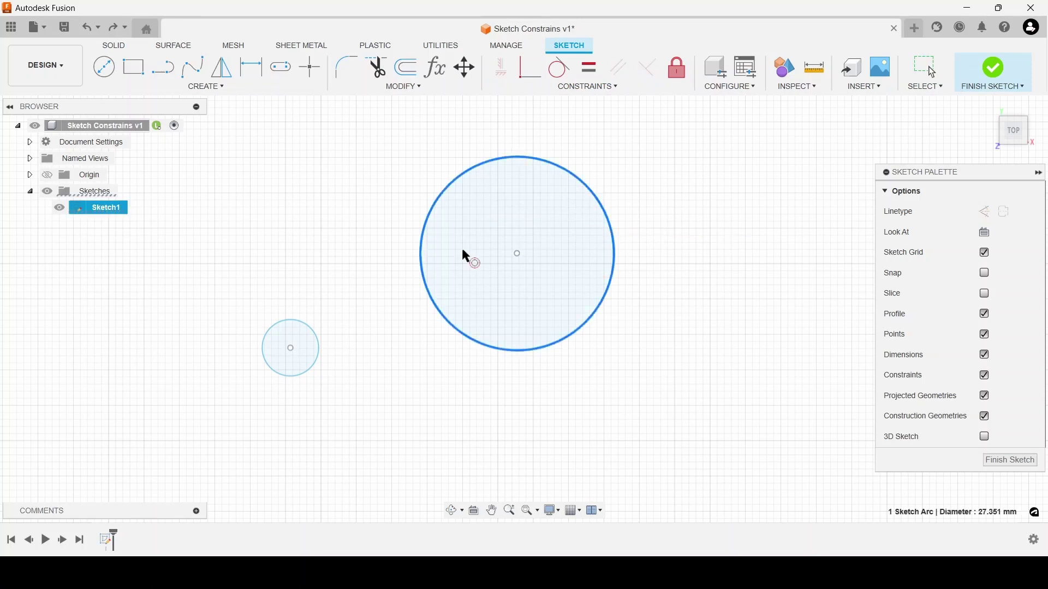
pyautogui.click(312, 333)
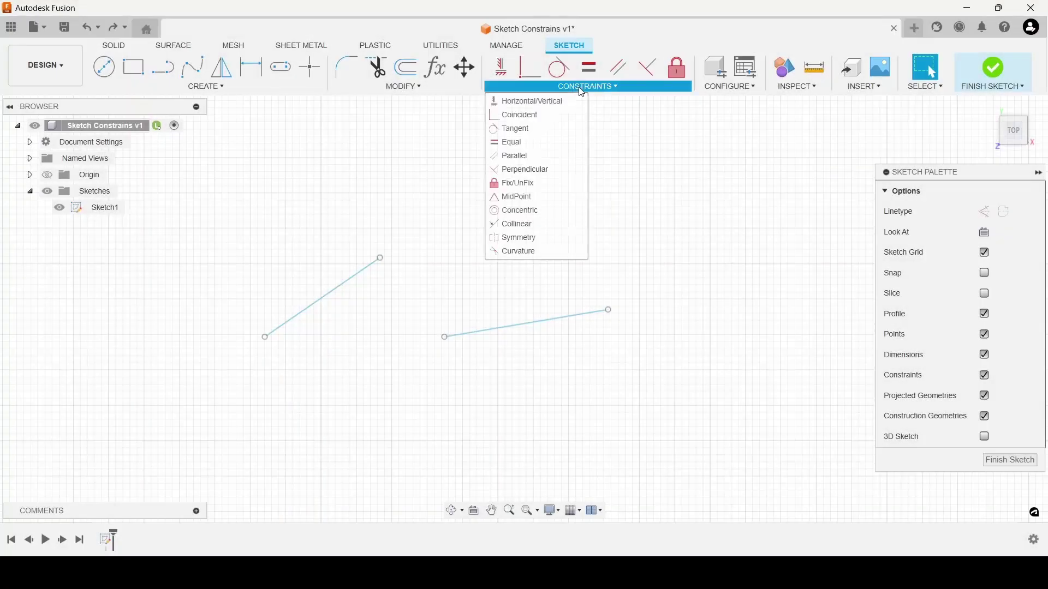
# - Apply a Collinear constraint between the two separate sloped lines and move the right line slightly upward
pyautogui.click(538, 224)
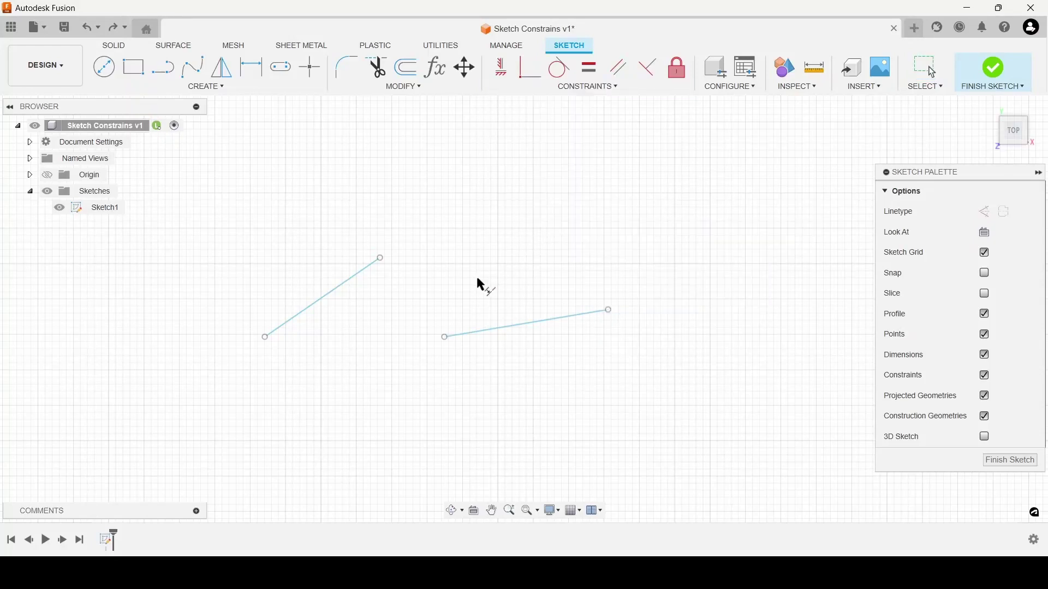
pyautogui.click(464, 331)
pyautogui.click(358, 277)
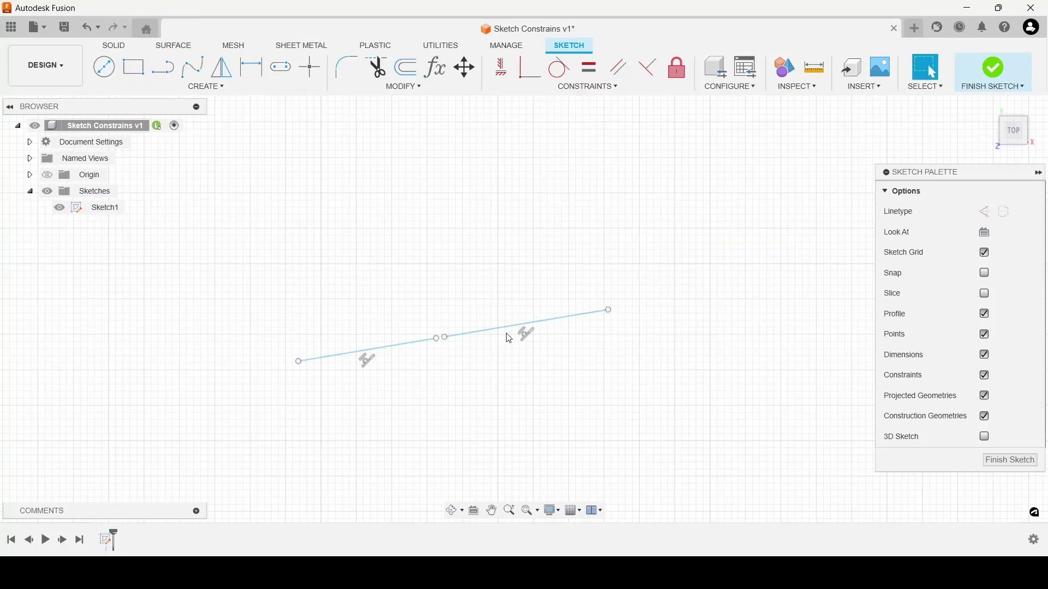
pyautogui.moveTo(545, 328)
pyautogui.mouseDown()
pyautogui.moveTo(647, 286)
pyautogui.moveTo(562, 309)
pyautogui.mouseUp()
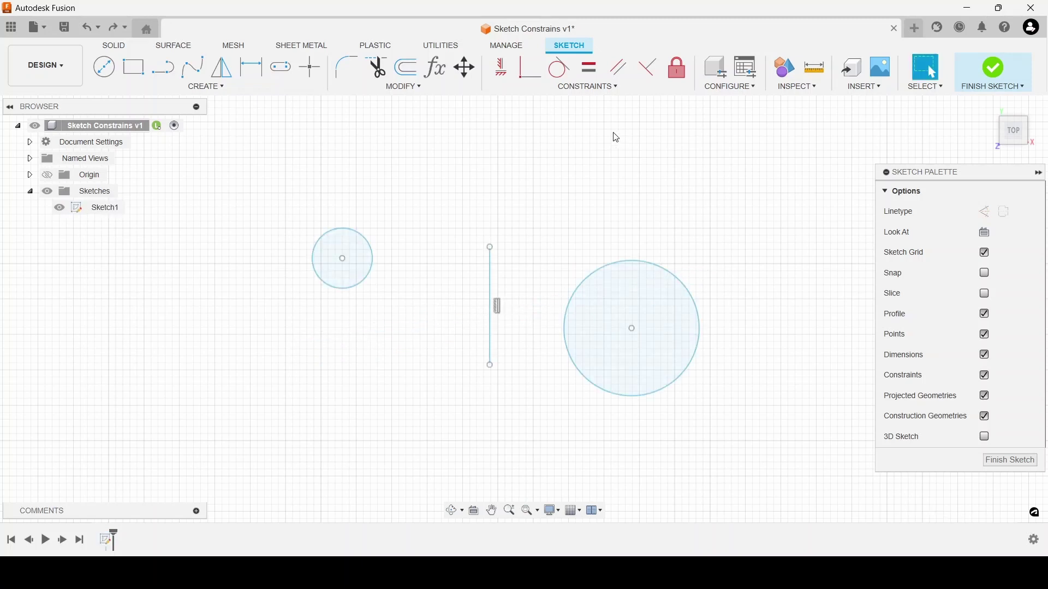
# - Apply a Symmetry constraint to the small and large circles, using the vertical line between them as the axis
pyautogui.click(569, 86)
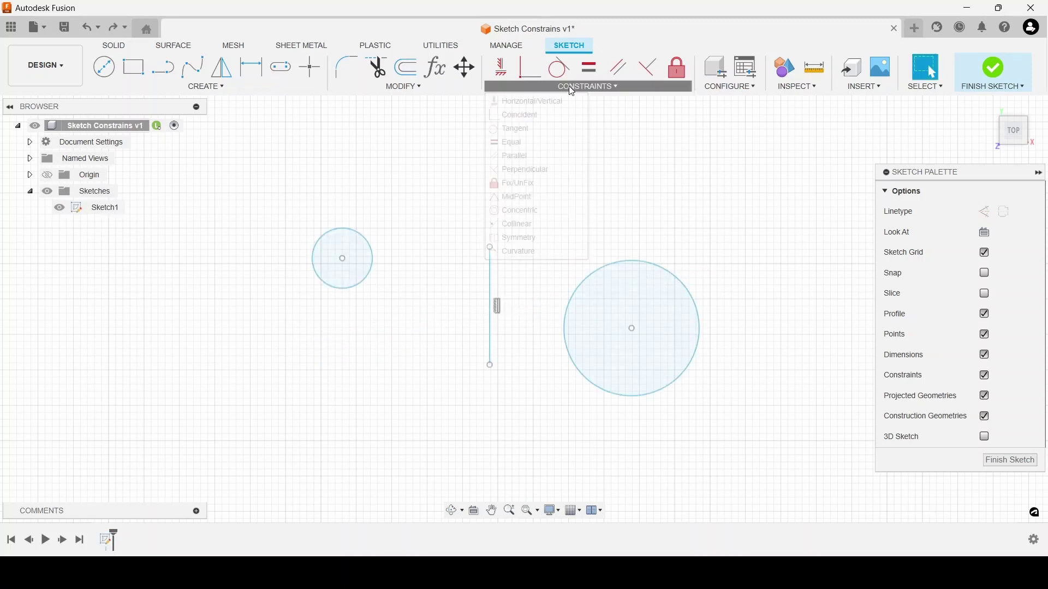
pyautogui.click(555, 245)
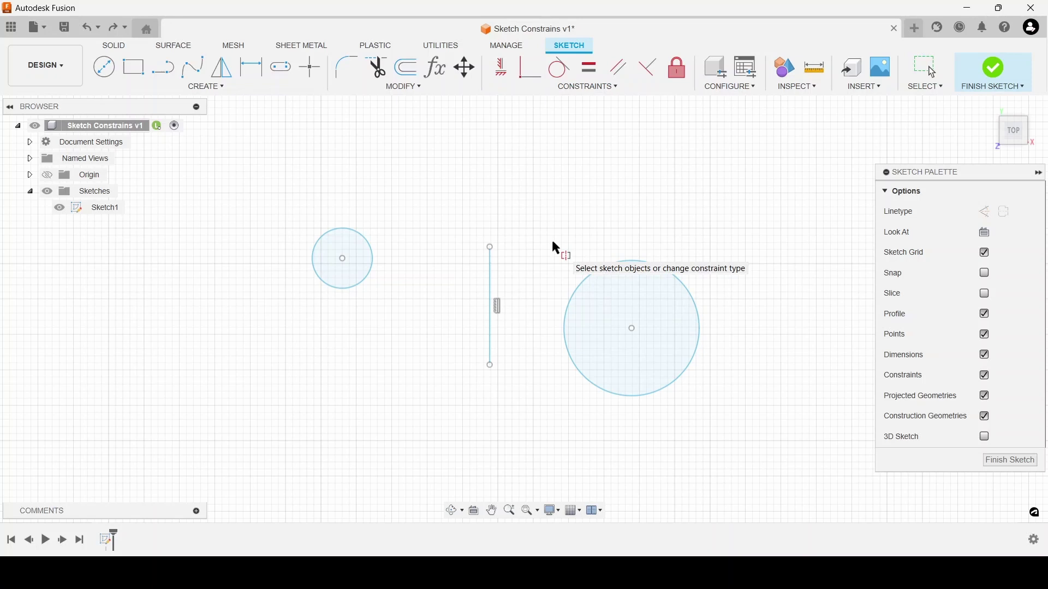
pyautogui.click(373, 258)
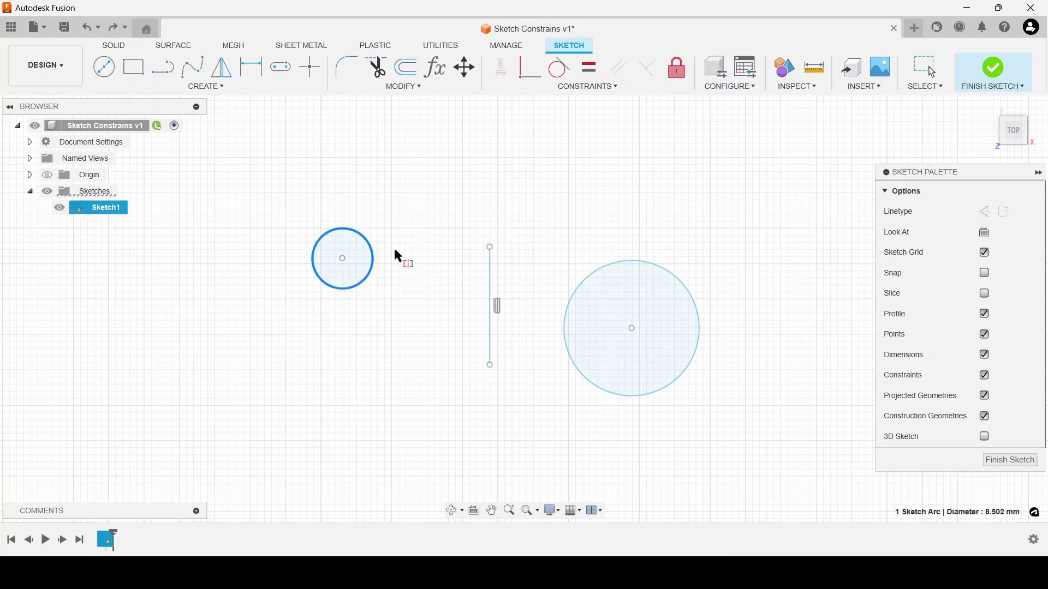
pyautogui.click(609, 266)
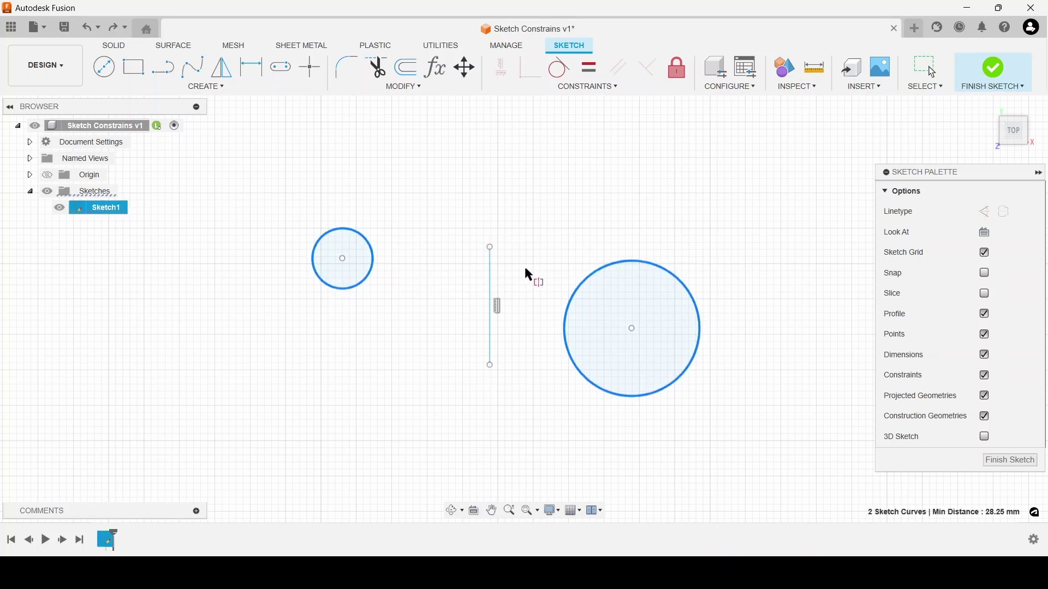
pyautogui.click(492, 267)
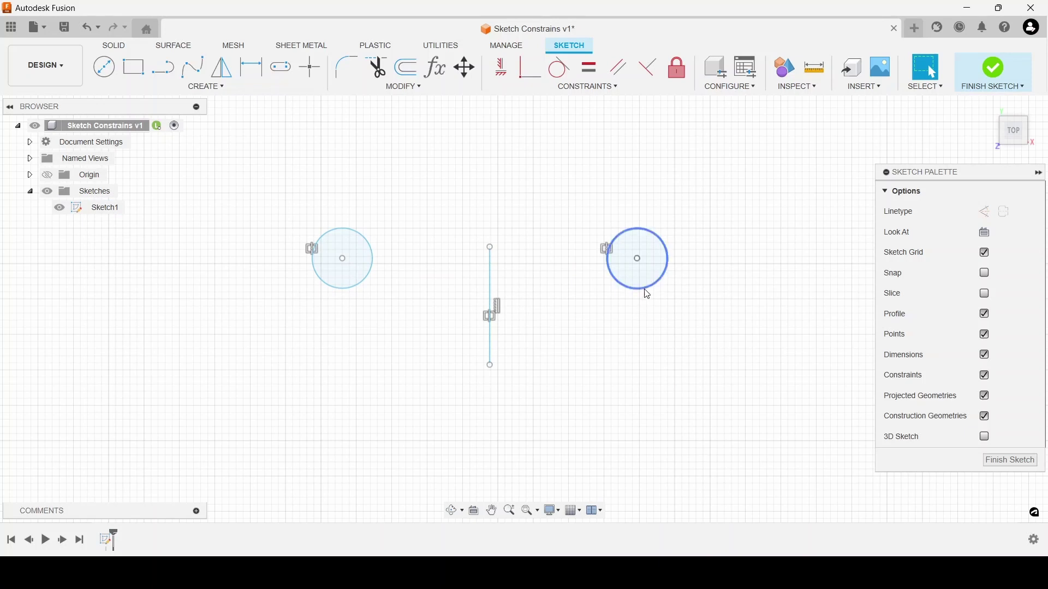
# - Enlarge the right symmetric circle to about 11.8 mm in diameter and move its center down toward the vertical line
pyautogui.moveTo(646, 291)
pyautogui.mouseDown()
pyautogui.moveTo(667, 319)
pyautogui.moveTo(654, 295)
pyautogui.mouseUp()
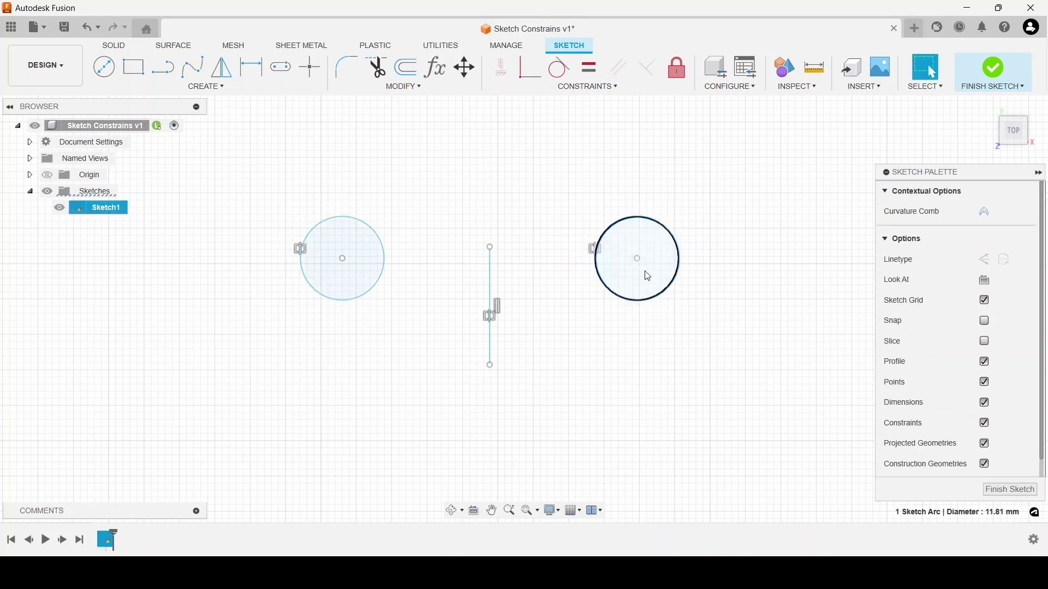
pyautogui.moveTo(637, 259); pyautogui.dragTo(607, 276)
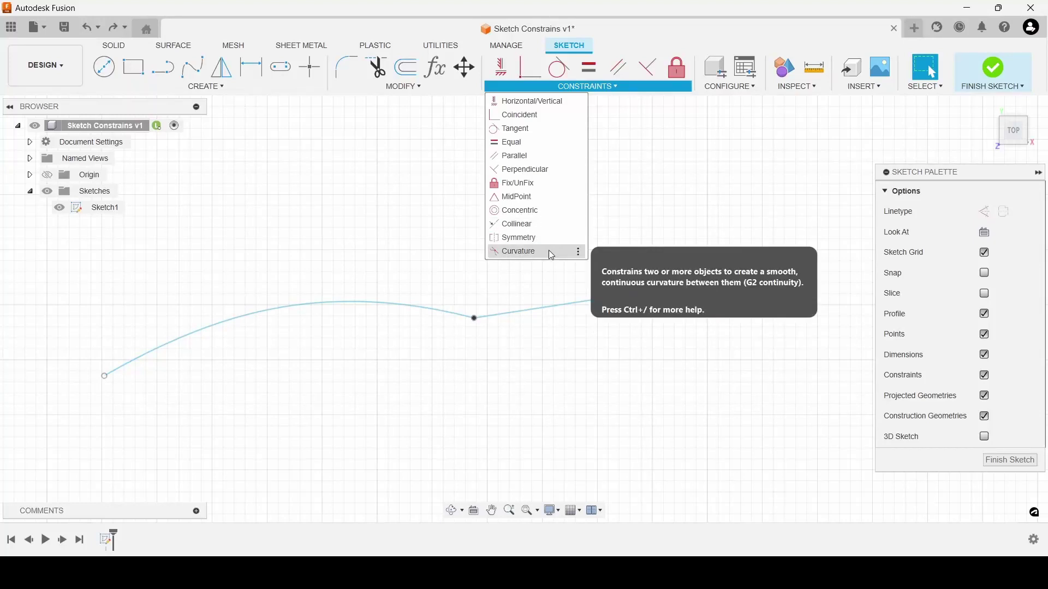
# - Apply a Curvature constraint between the nearly straight right curve and the arched left curve at their shared point
pyautogui.click(548, 250)
pyautogui.click(652, 291)
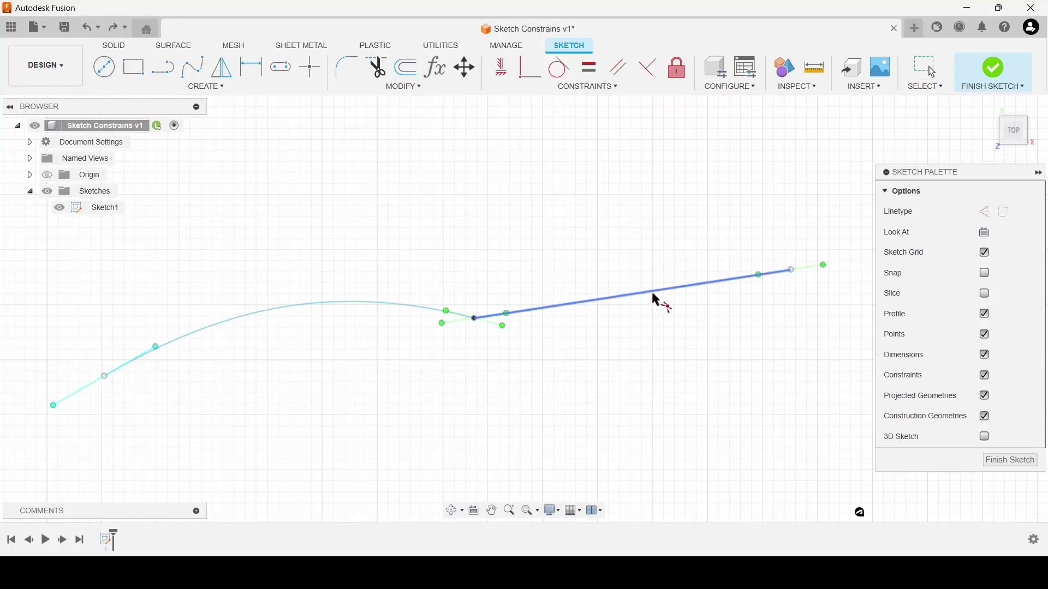
pyautogui.click(425, 309)
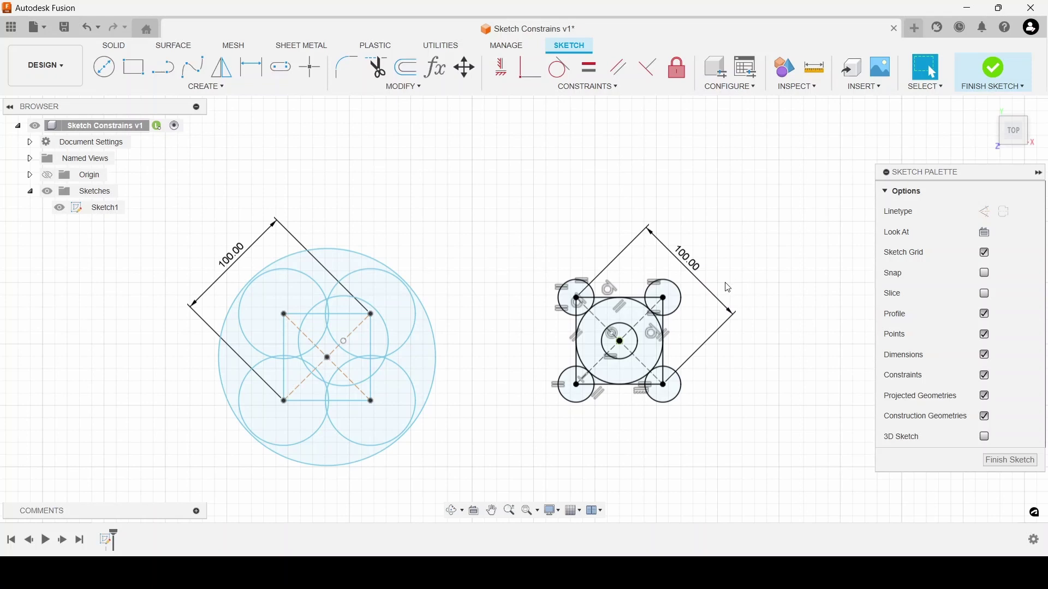
# - Delete the Tangent constraint at the right square's upper edge and resize its large inner circle to about 67.4 mm in diameter
pyautogui.click(617, 293)
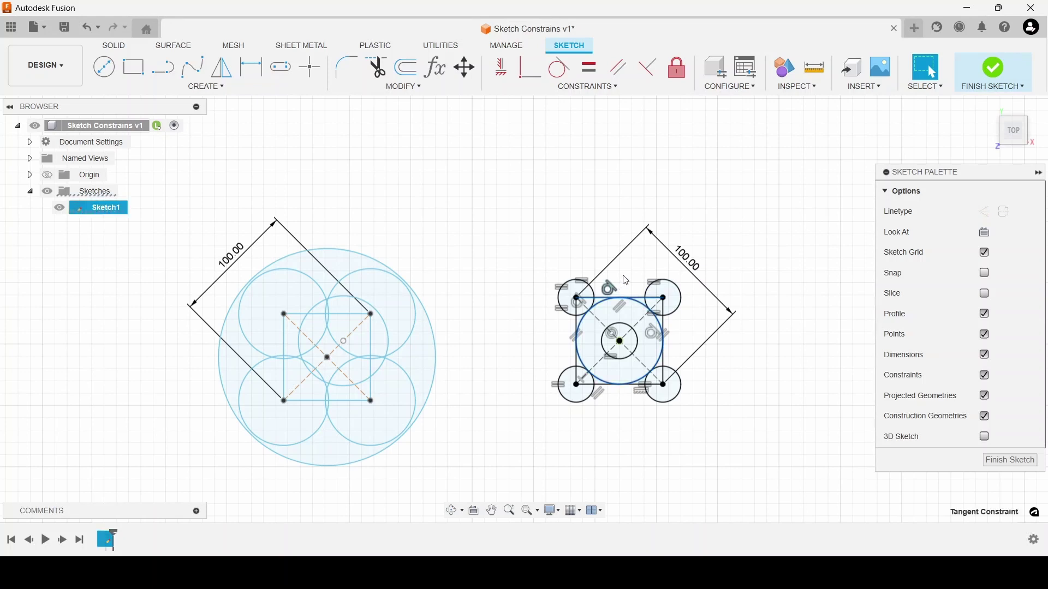
pyautogui.press('Delete')
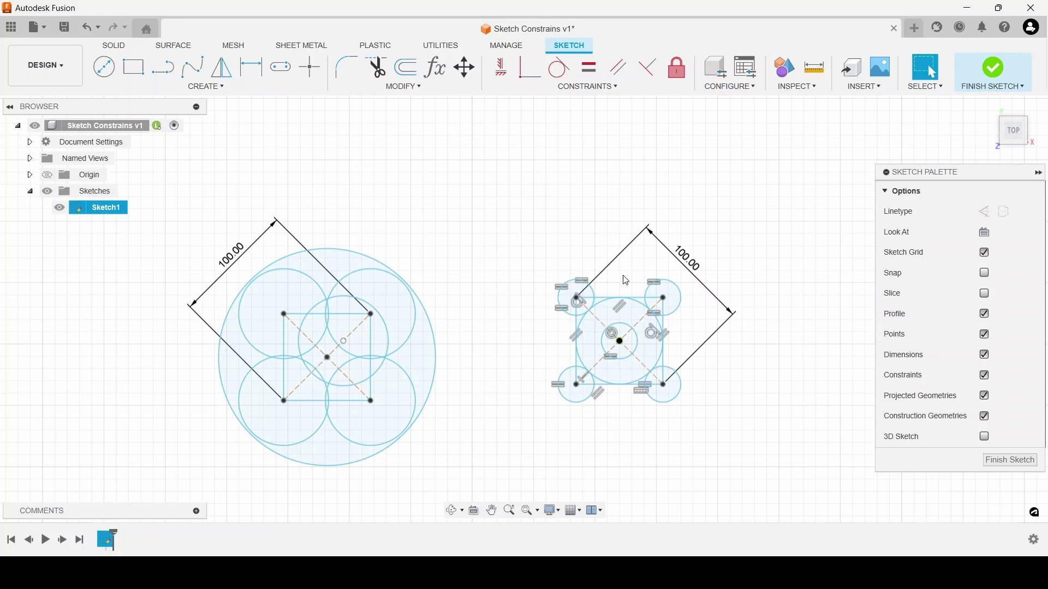
pyautogui.moveTo(610, 307)
pyautogui.mouseDown()
pyautogui.moveTo(600, 296)
pyautogui.moveTo(608, 307)
pyautogui.mouseUp()
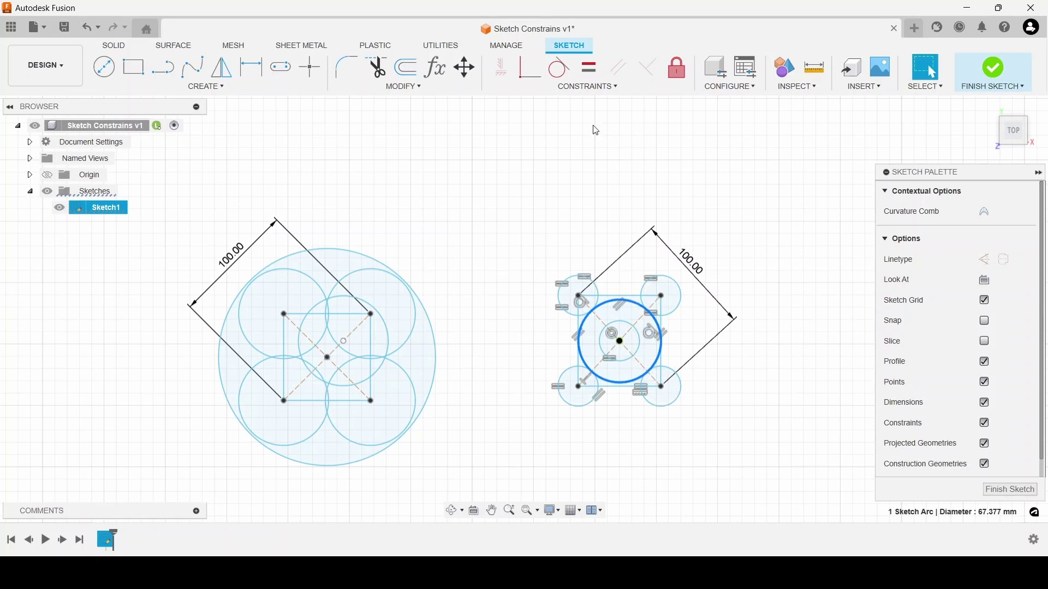
# - Start applying a sketch constraint to the large inner circle of the right-hand square
pyautogui.click(580, 88)
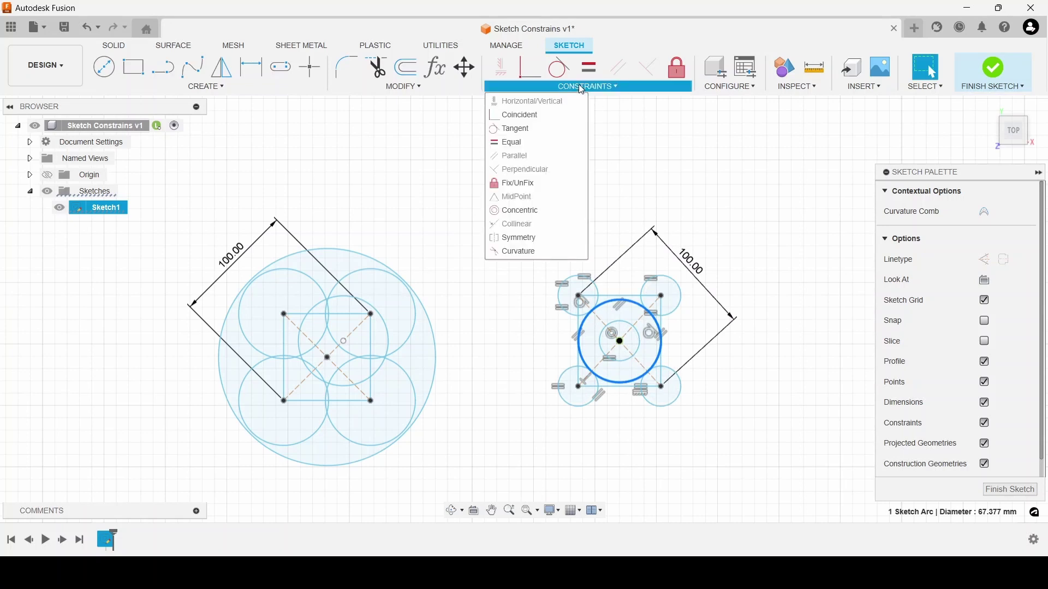